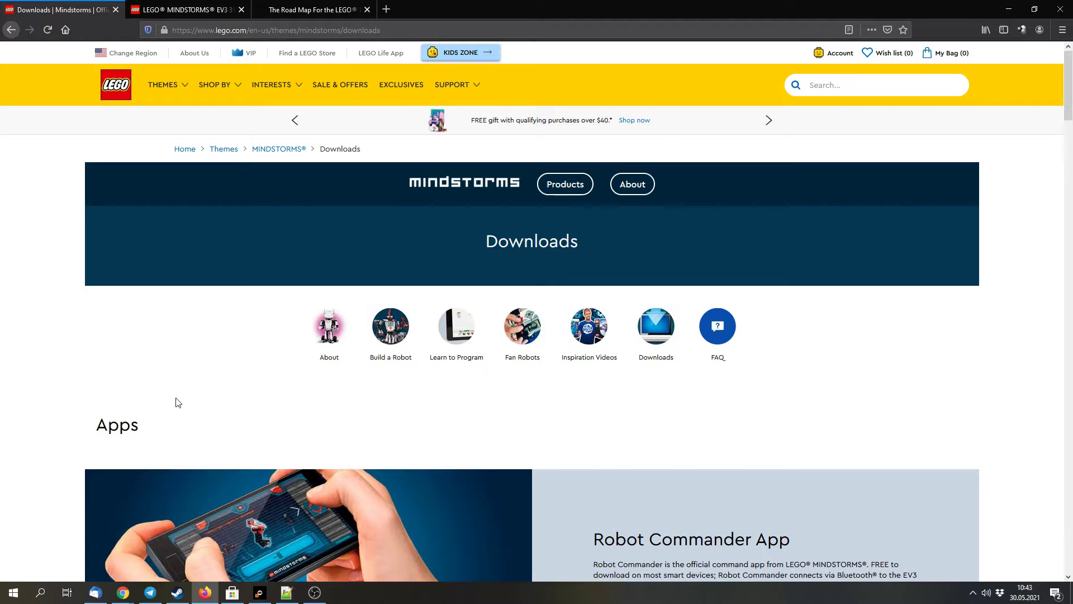
{"action": "scroll", "coordinate": [327, 402], "scroll_direction": "down", "scroll_amount": 5}
{"action": "scroll", "coordinate": [326, 402], "scroll_direction": "down", "scroll_amount": 5}
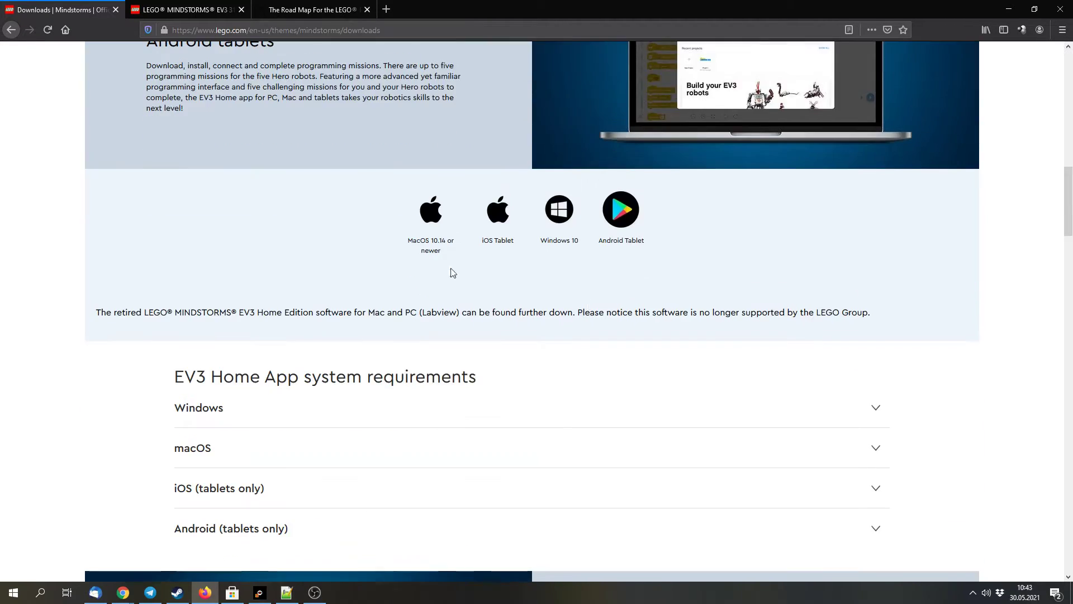
{"action": "scroll", "coordinate": [328, 342], "scroll_direction": "down", "scroll_amount": 3}
{"action": "scroll", "coordinate": [336, 354], "scroll_direction": "down", "scroll_amount": 2}
{"action": "scroll", "coordinate": [357, 371], "scroll_direction": "up", "scroll_amount": 1}
{"action": "scroll", "coordinate": [360, 370], "scroll_direction": "up", "scroll_amount": 5}
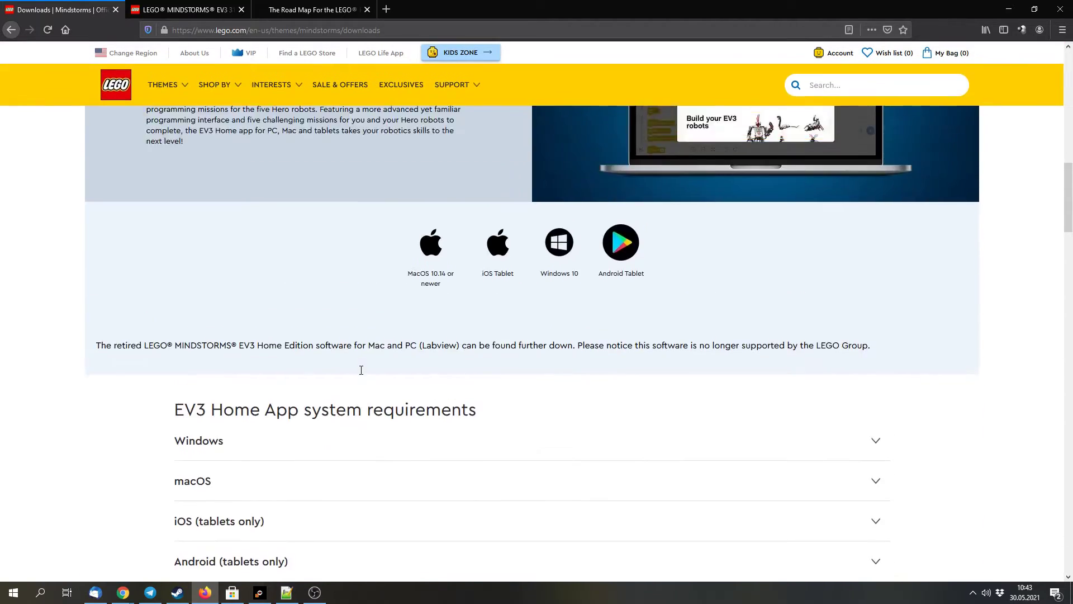
{"action": "scroll", "coordinate": [360, 369], "scroll_direction": "up", "scroll_amount": 2}
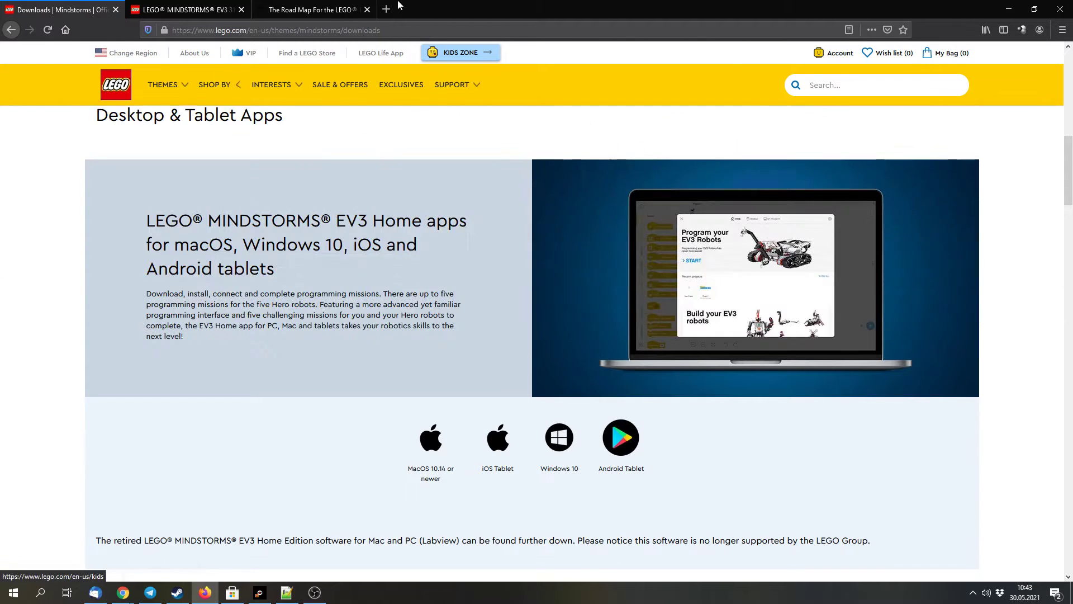
Glance at the Rambling Brick Powered Up roadmap tab, then return to the MINDSTORMS downloads tab
{"action": "left_click", "coordinate": [333, 7]}
{"action": "scroll", "coordinate": [407, 106], "scroll_direction": "down", "scroll_amount": 3}
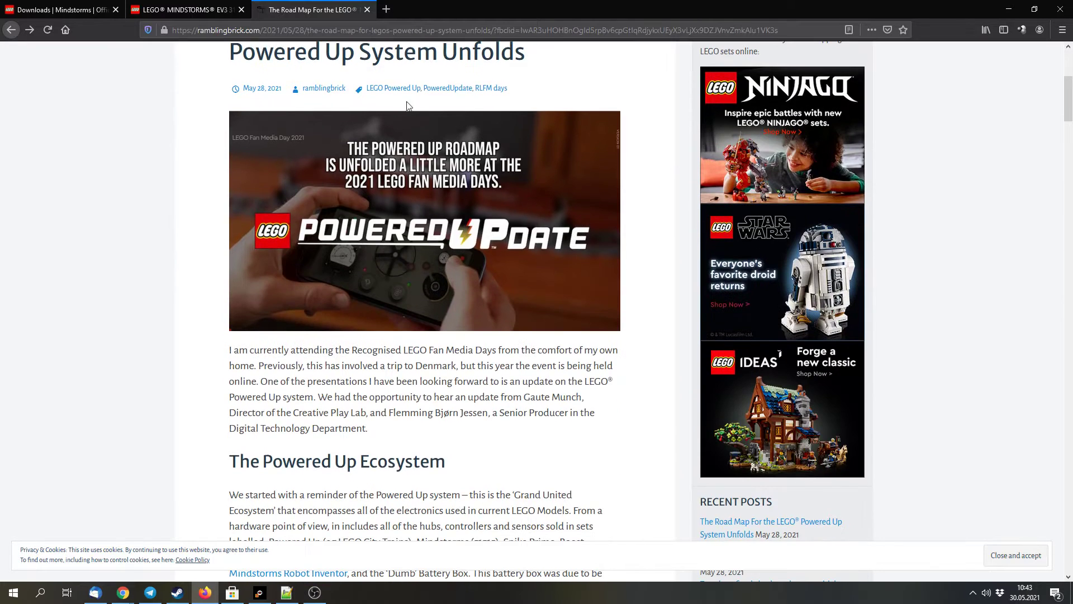
{"action": "scroll", "coordinate": [407, 105], "scroll_direction": "up", "scroll_amount": 3}
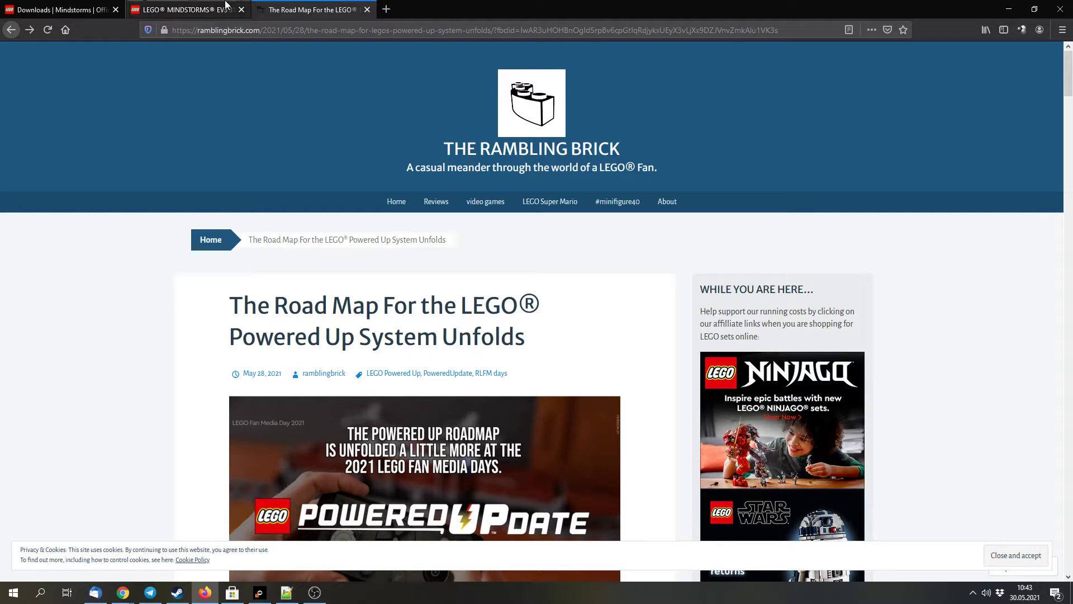
{"action": "left_click", "coordinate": [224, 6]}
{"action": "scroll", "coordinate": [429, 539], "scroll_direction": "up", "scroll_amount": 1}
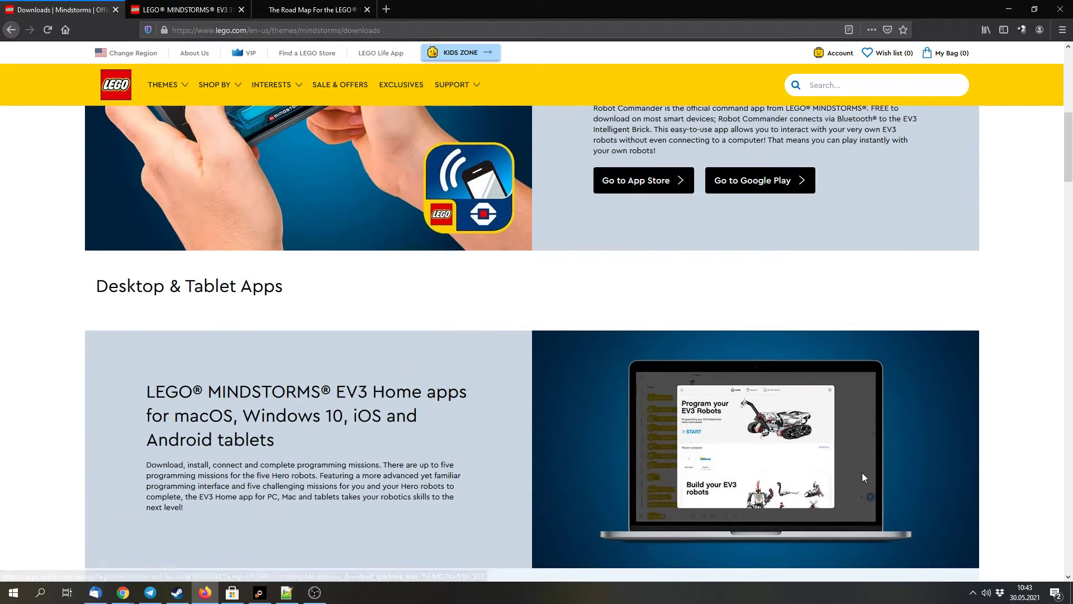
{"action": "scroll", "coordinate": [429, 419], "scroll_direction": "down", "scroll_amount": 2}
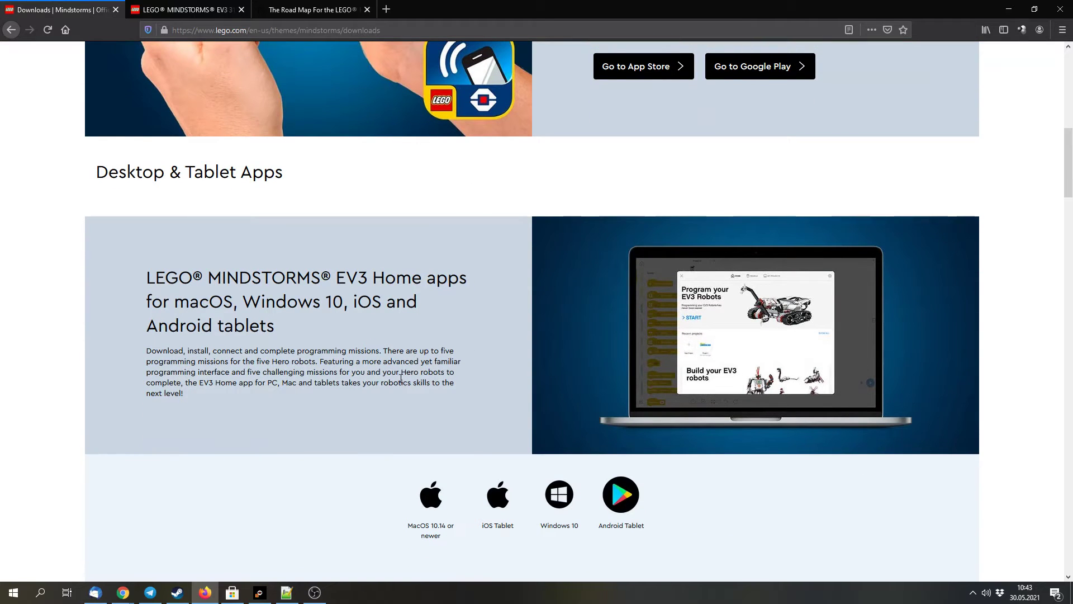
{"action": "scroll", "coordinate": [456, 299], "scroll_direction": "down", "scroll_amount": 4}
{"action": "scroll", "coordinate": [271, 263], "scroll_direction": "down", "scroll_amount": 3}
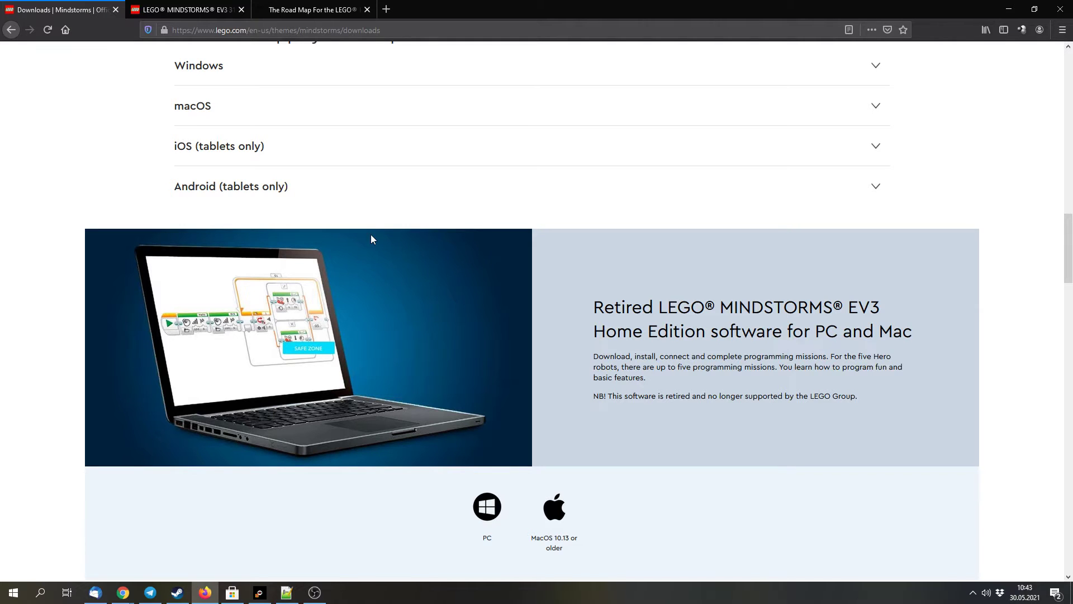
{"action": "scroll", "coordinate": [390, 338], "scroll_direction": "down", "scroll_amount": 2}
{"action": "scroll", "coordinate": [357, 382], "scroll_direction": "up", "scroll_amount": 2}
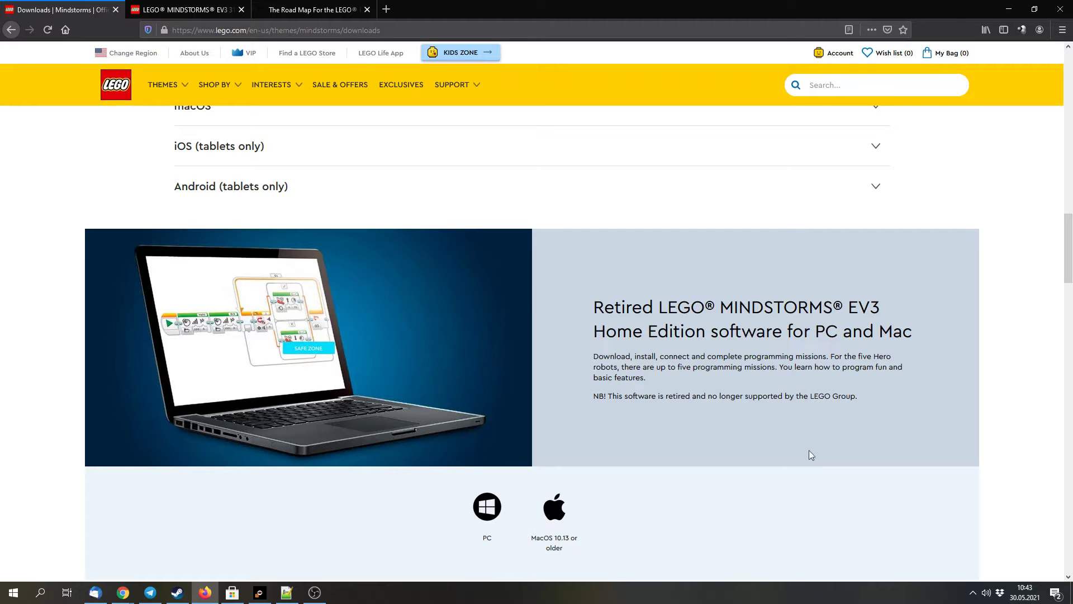
{"action": "scroll", "coordinate": [797, 442], "scroll_direction": "down", "scroll_amount": 2}
{"action": "scroll", "coordinate": [754, 419], "scroll_direction": "up", "scroll_amount": 5}
{"action": "scroll", "coordinate": [709, 399], "scroll_direction": "down", "scroll_amount": 3}
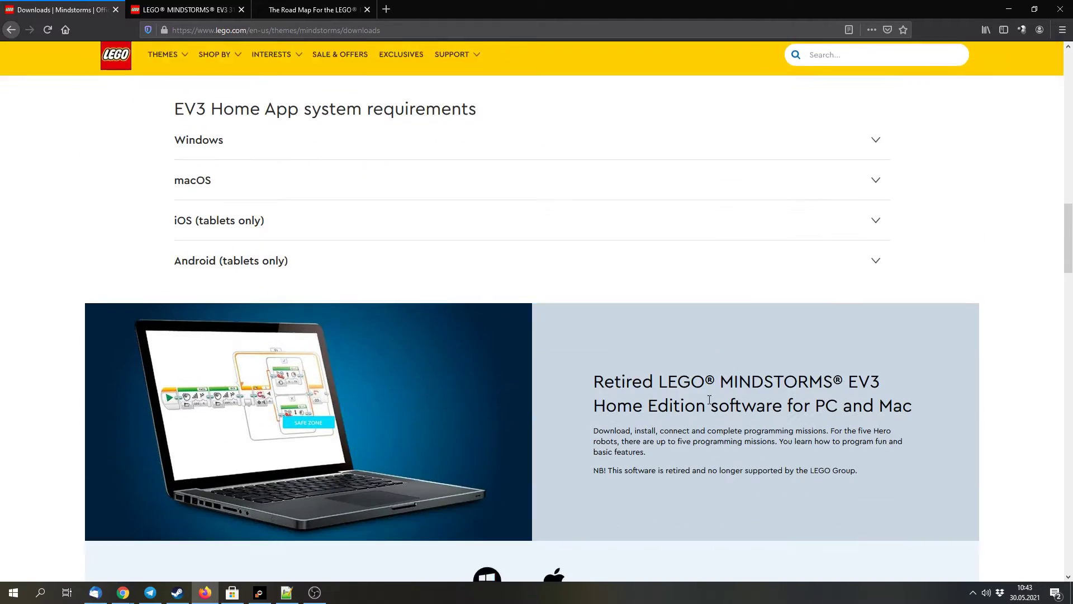
{"action": "scroll", "coordinate": [709, 399], "scroll_direction": "down", "scroll_amount": 3}
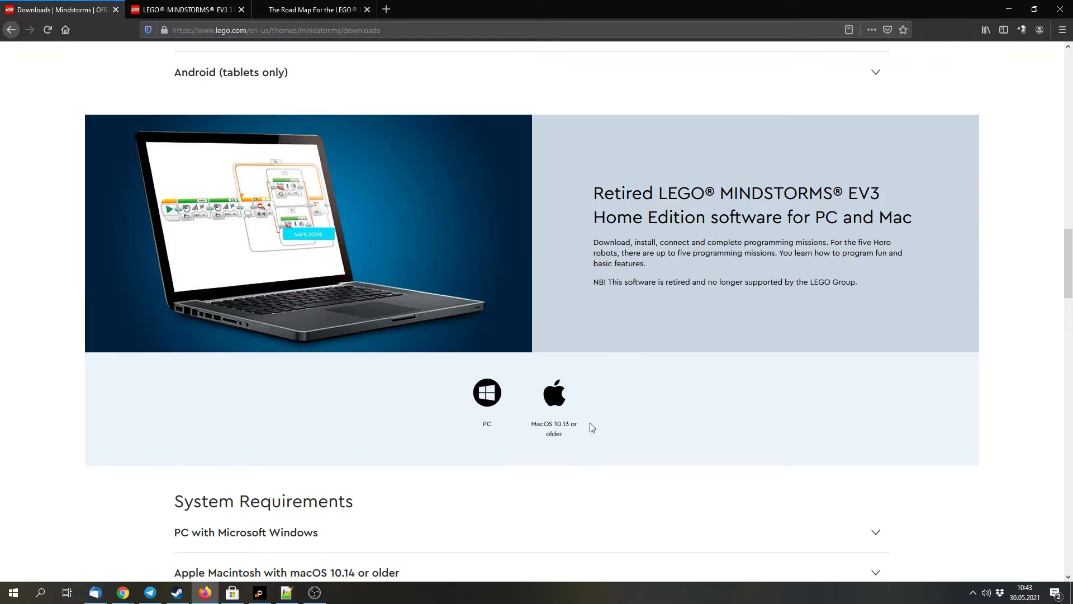
{"action": "scroll", "coordinate": [656, 293], "scroll_direction": "up", "scroll_amount": 5}
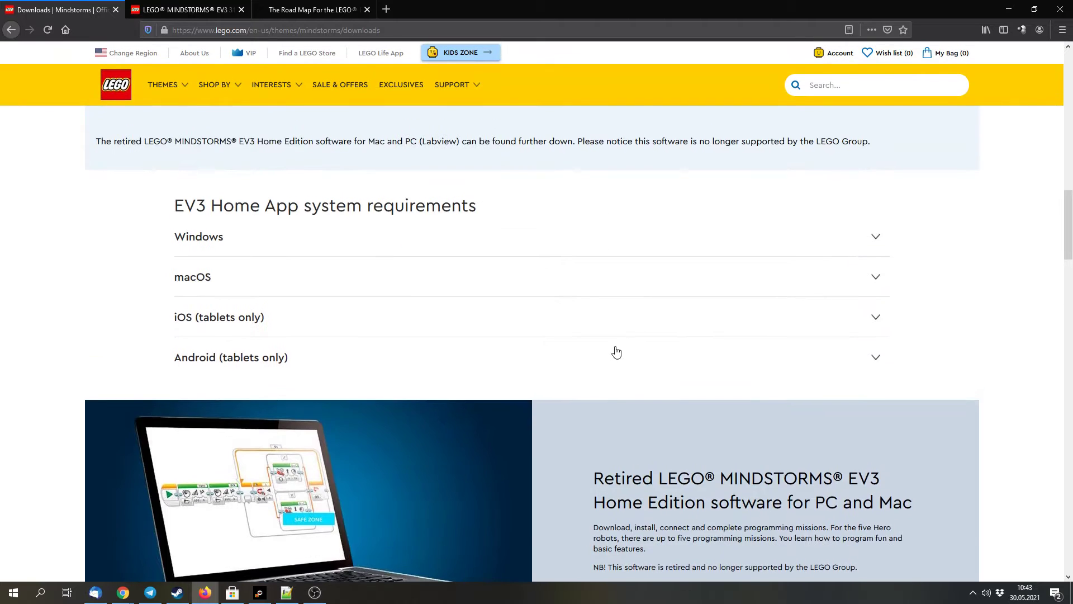
{"action": "scroll", "coordinate": [616, 353], "scroll_direction": "up", "scroll_amount": 3}
{"action": "scroll", "coordinate": [595, 385], "scroll_direction": "up", "scroll_amount": 3}
{"action": "scroll", "coordinate": [503, 335], "scroll_direction": "up", "scroll_amount": 2}
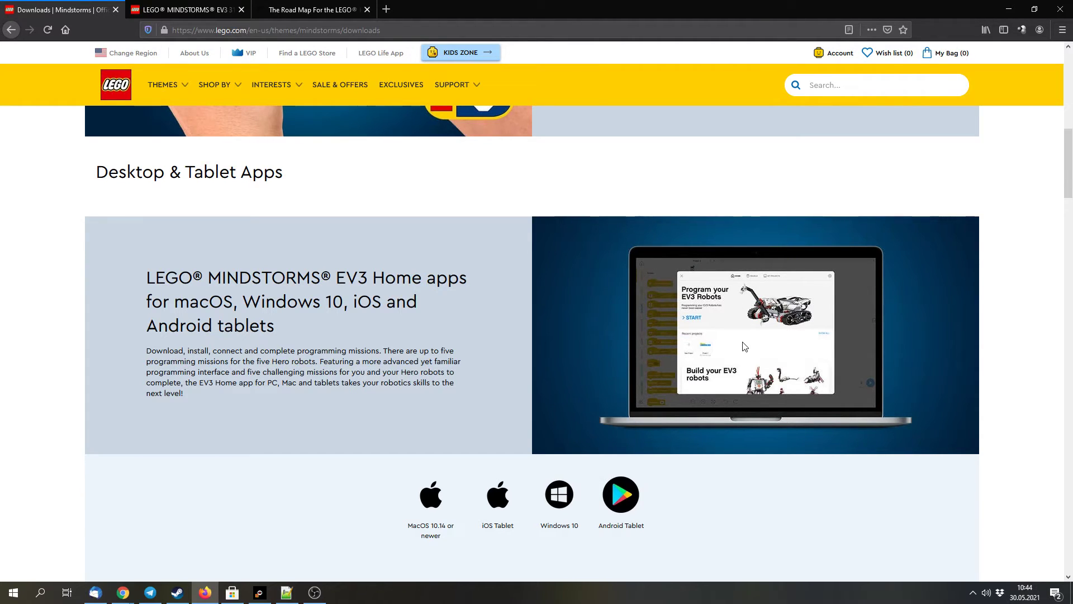
{"action": "scroll", "coordinate": [398, 311], "scroll_direction": "down", "scroll_amount": 3}
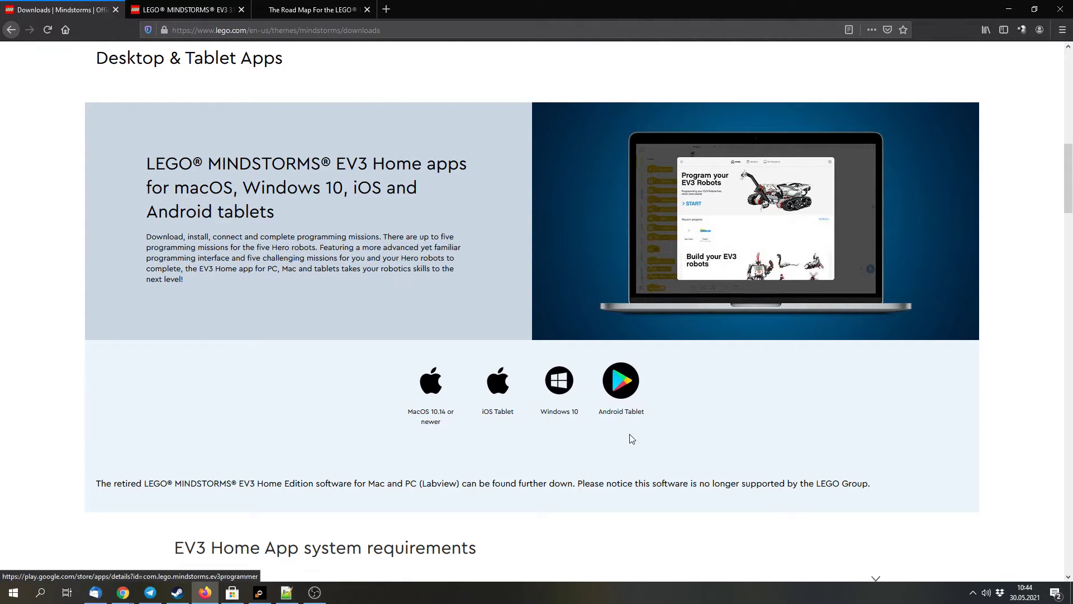
{"action": "scroll", "coordinate": [629, 444], "scroll_direction": "up", "scroll_amount": 2}
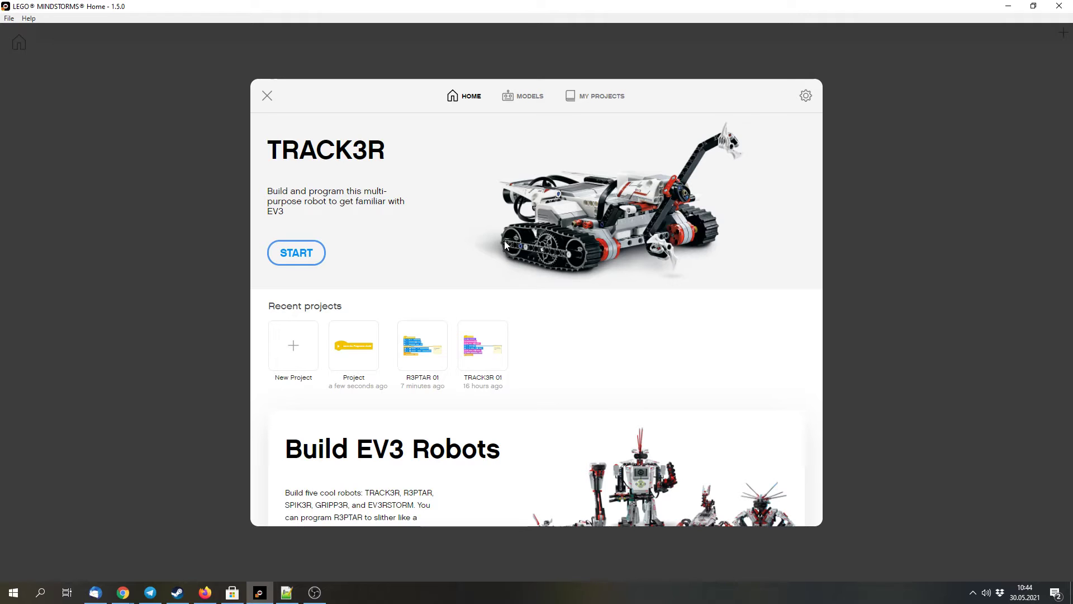
Show the five EV3 robot models in EV3 Home, then bring Firefox to the front
{"action": "left_click", "coordinate": [508, 98]}
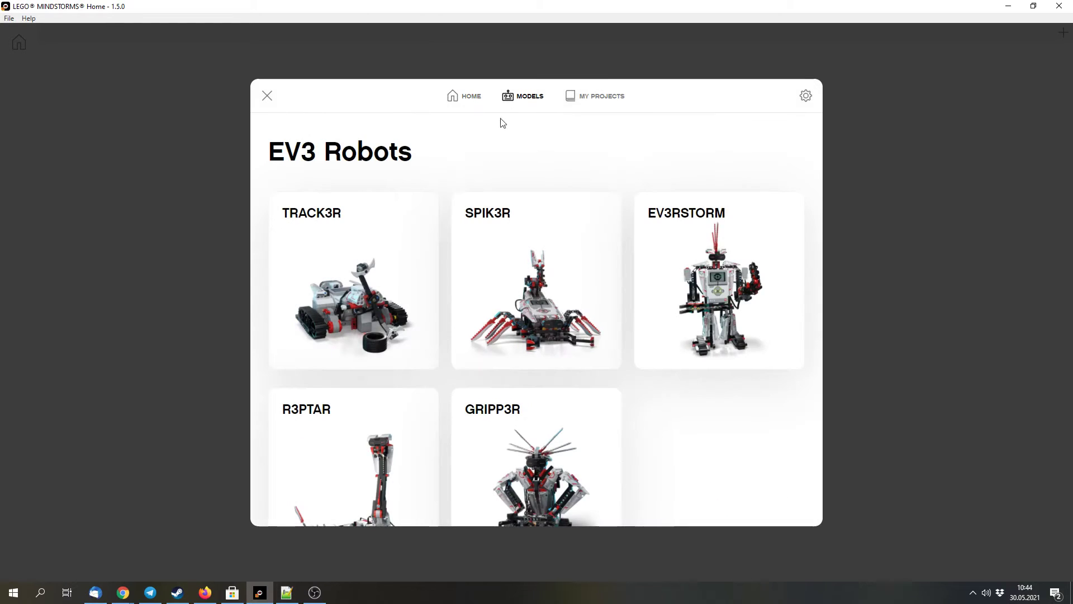
{"action": "scroll", "coordinate": [424, 261], "scroll_direction": "down", "scroll_amount": 2}
{"action": "scroll", "coordinate": [494, 315], "scroll_direction": "up", "scroll_amount": 2}
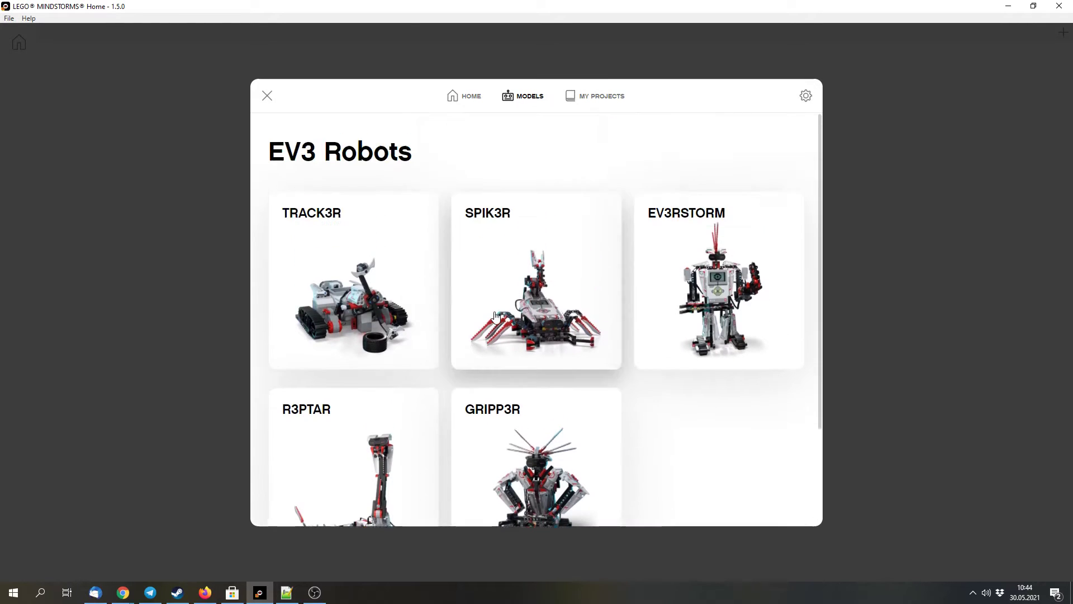
{"action": "scroll", "coordinate": [468, 337], "scroll_direction": "down", "scroll_amount": 1}
{"action": "scroll", "coordinate": [467, 326], "scroll_direction": "up", "scroll_amount": 1}
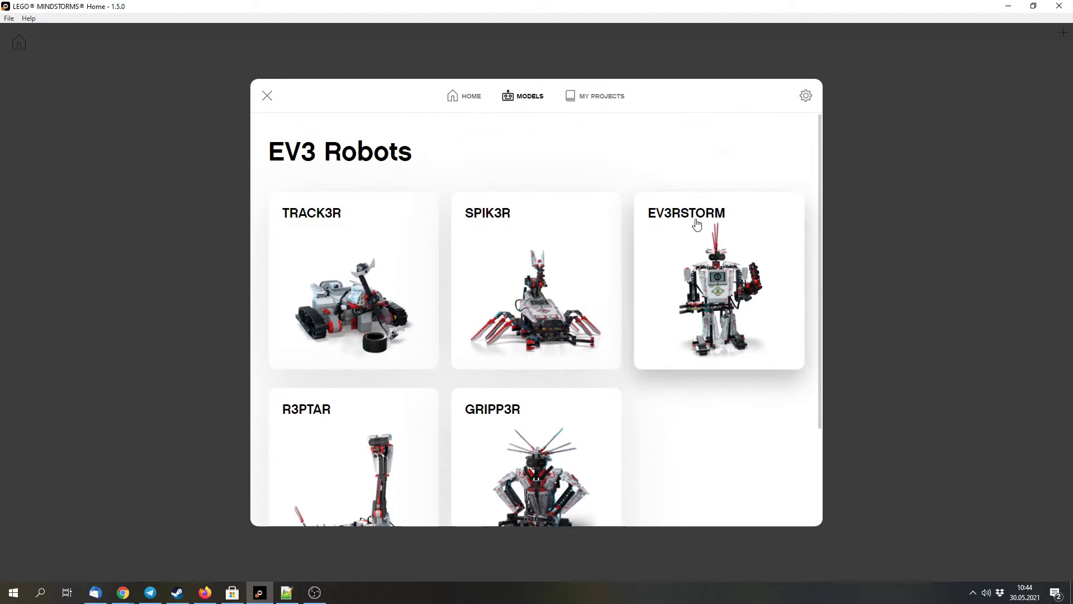
{"action": "left_click", "coordinate": [215, 594]}
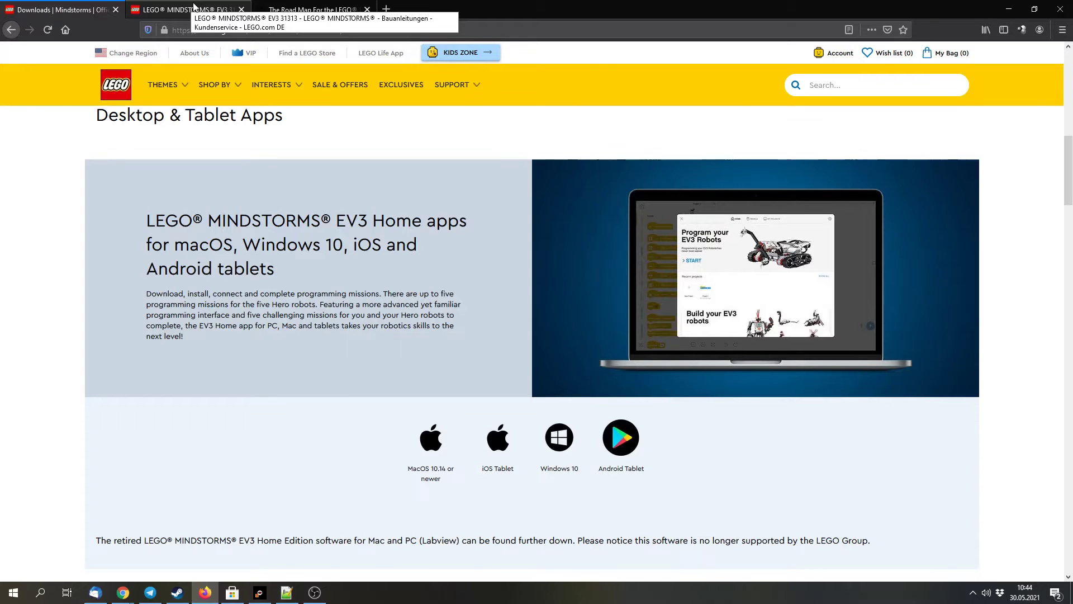
Switch to the LEGO building instructions tab for set 31313
{"action": "left_click", "coordinate": [193, 6]}
{"action": "scroll", "coordinate": [629, 467], "scroll_direction": "down", "scroll_amount": 1}
{"action": "scroll", "coordinate": [767, 429], "scroll_direction": "up", "scroll_amount": 3}
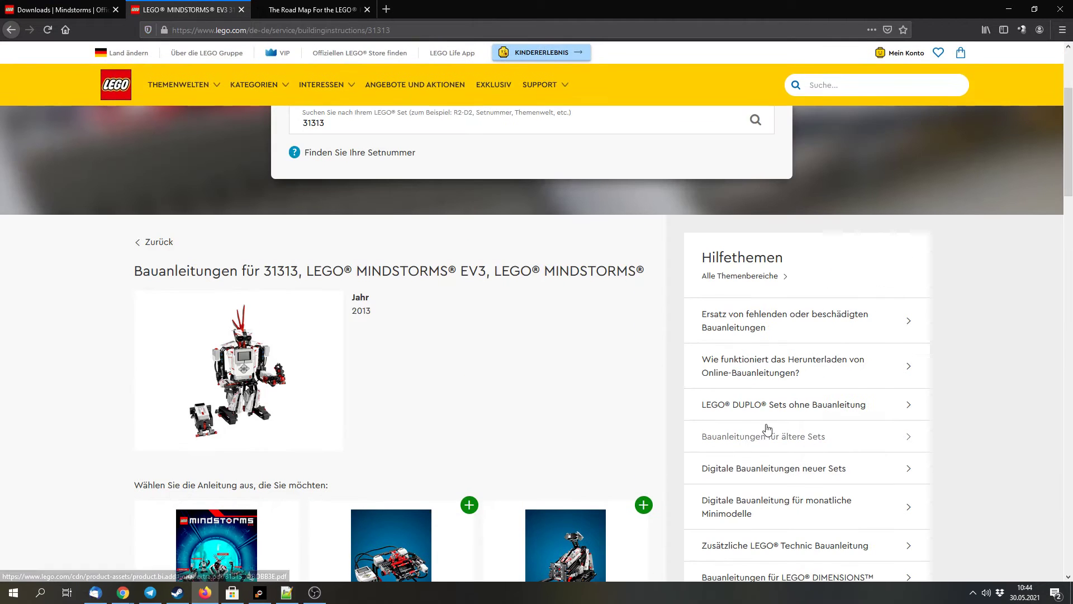
{"action": "scroll", "coordinate": [626, 395], "scroll_direction": "down", "scroll_amount": 1}
{"action": "scroll", "coordinate": [367, 321], "scroll_direction": "down", "scroll_amount": 2}
{"action": "scroll", "coordinate": [512, 415], "scroll_direction": "down", "scroll_amount": 1}
{"action": "scroll", "coordinate": [531, 398], "scroll_direction": "down", "scroll_amount": 2}
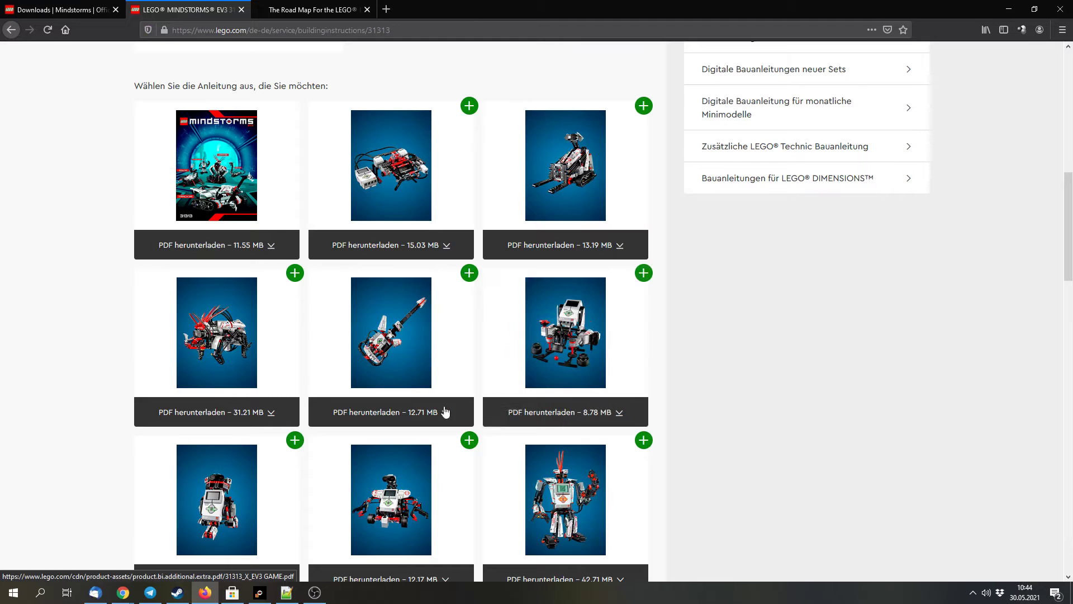
Start the SPIK3R 01 mission in EV3 Home and show its building instructions
{"action": "left_click", "coordinate": [262, 592]}
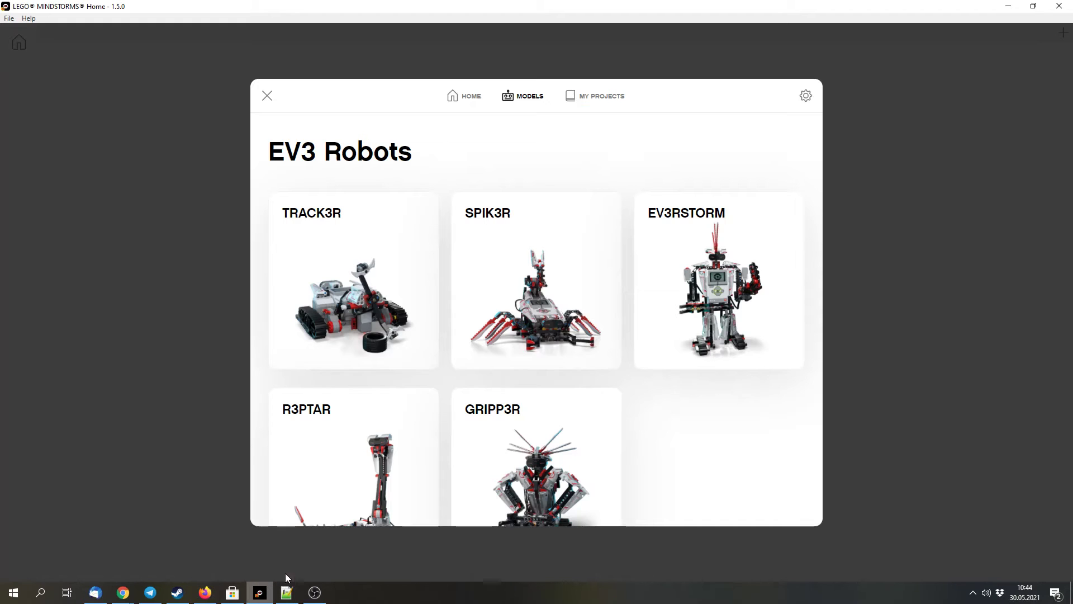
{"action": "scroll", "coordinate": [412, 344], "scroll_direction": "down", "scroll_amount": 2}
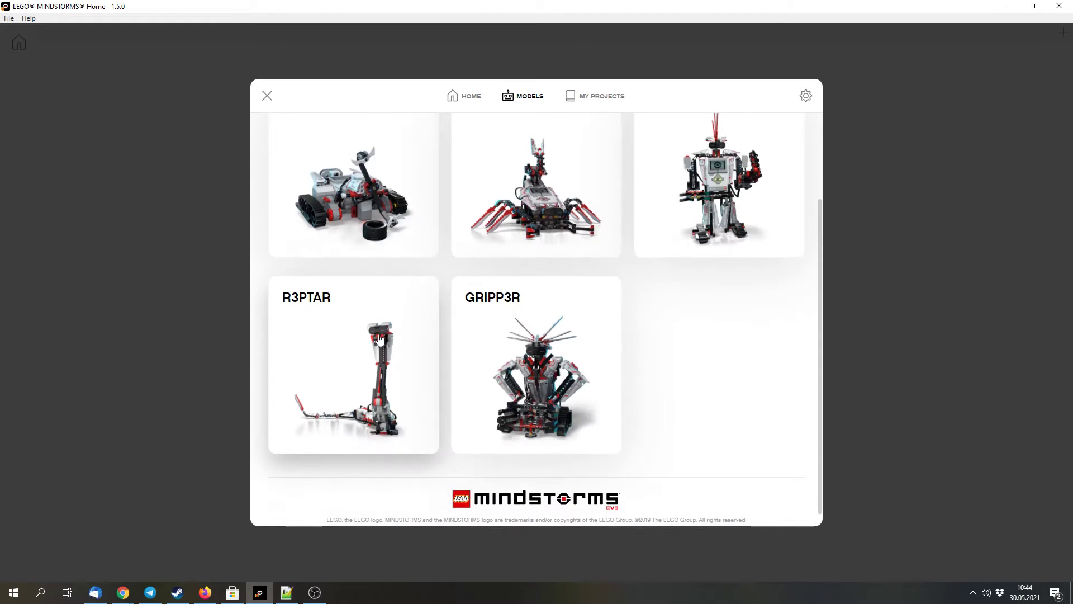
{"action": "scroll", "coordinate": [403, 336], "scroll_direction": "up", "scroll_amount": 2}
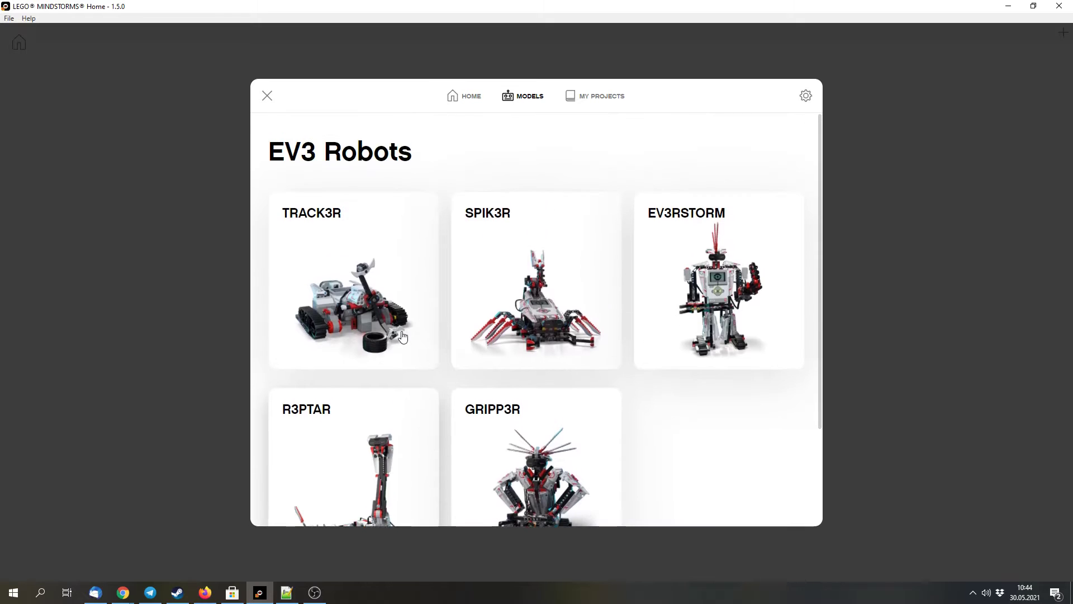
{"action": "left_click", "coordinate": [524, 268]}
{"action": "scroll", "coordinate": [542, 333], "scroll_direction": "down", "scroll_amount": 2}
{"action": "scroll", "coordinate": [609, 325], "scroll_direction": "down", "scroll_amount": 3}
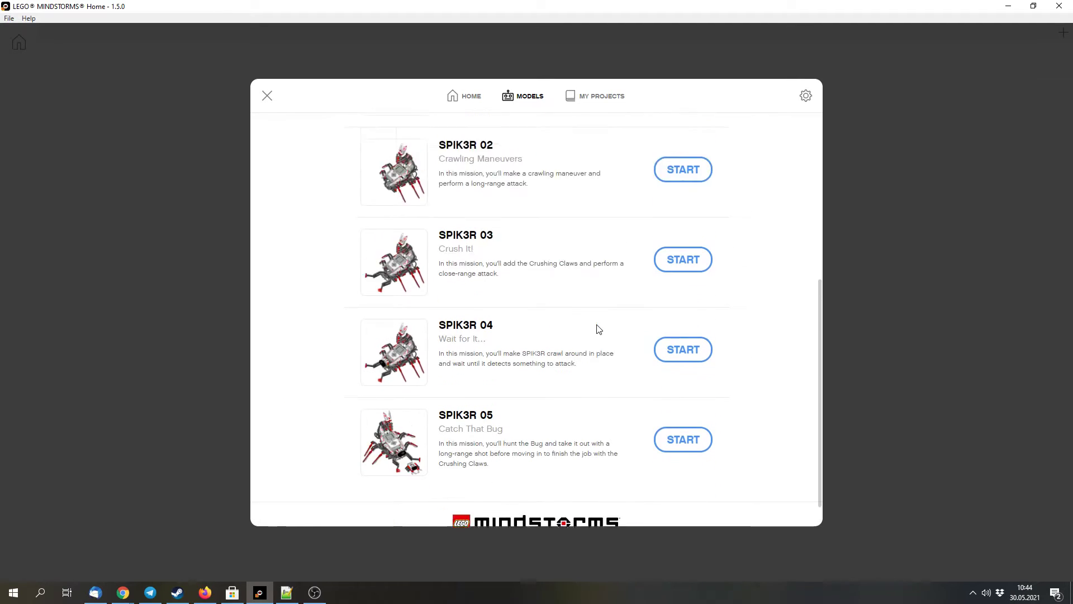
{"action": "scroll", "coordinate": [596, 328], "scroll_direction": "up", "scroll_amount": 3}
{"action": "left_click", "coordinate": [678, 279]}
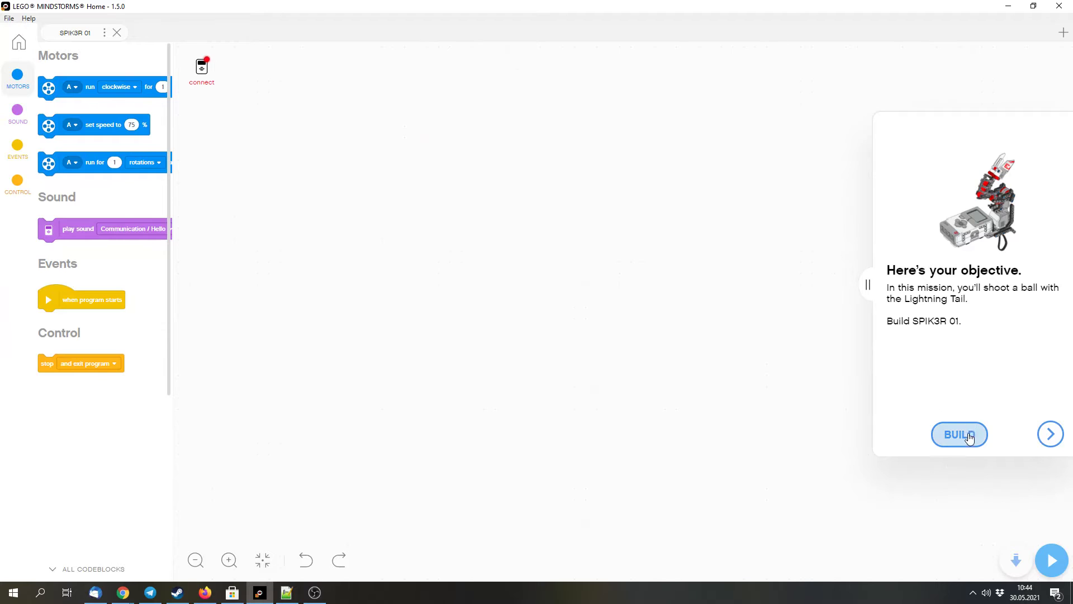
{"action": "left_click", "coordinate": [960, 434]}
Advance through the SPIK3R instructions, then go Home and open the recent project 'Project'
{"action": "left_click", "coordinate": [1031, 280]}
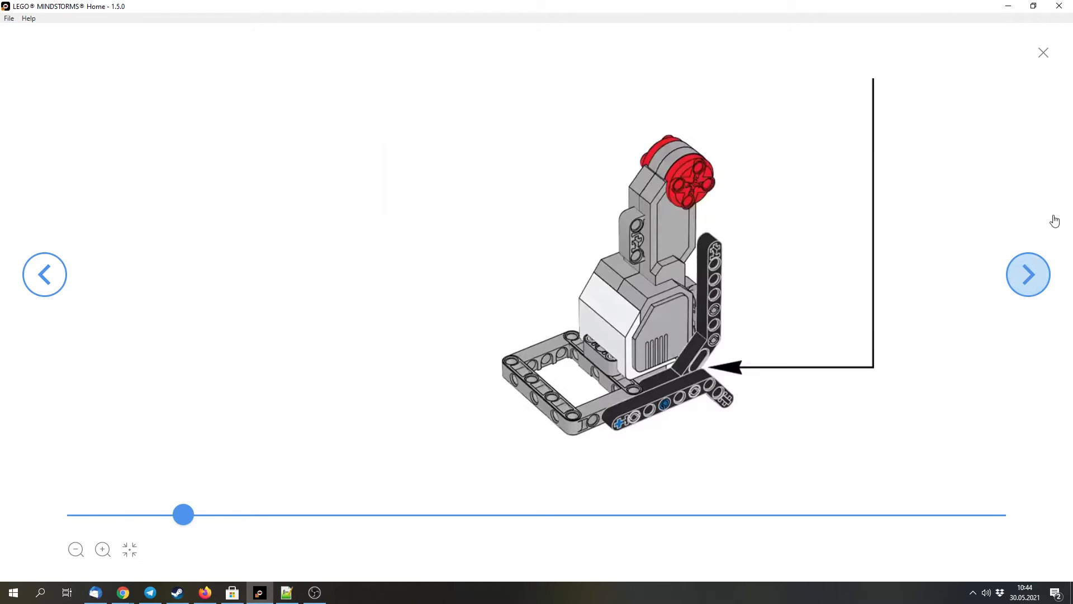
{"action": "left_click", "coordinate": [1044, 54]}
{"action": "left_click", "coordinate": [1050, 434]}
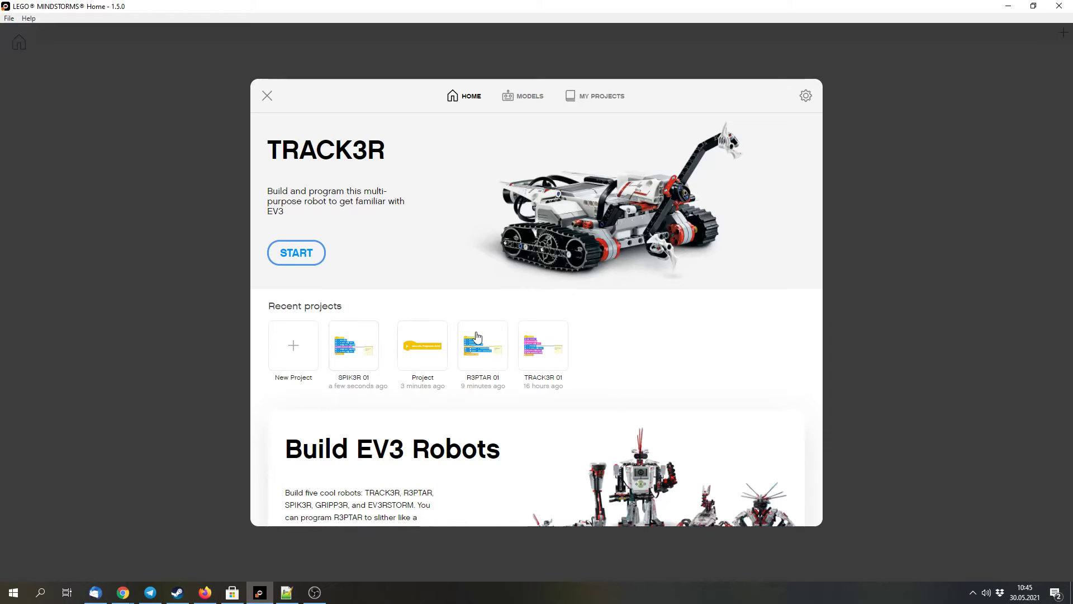
{"action": "left_click", "coordinate": [424, 351]}
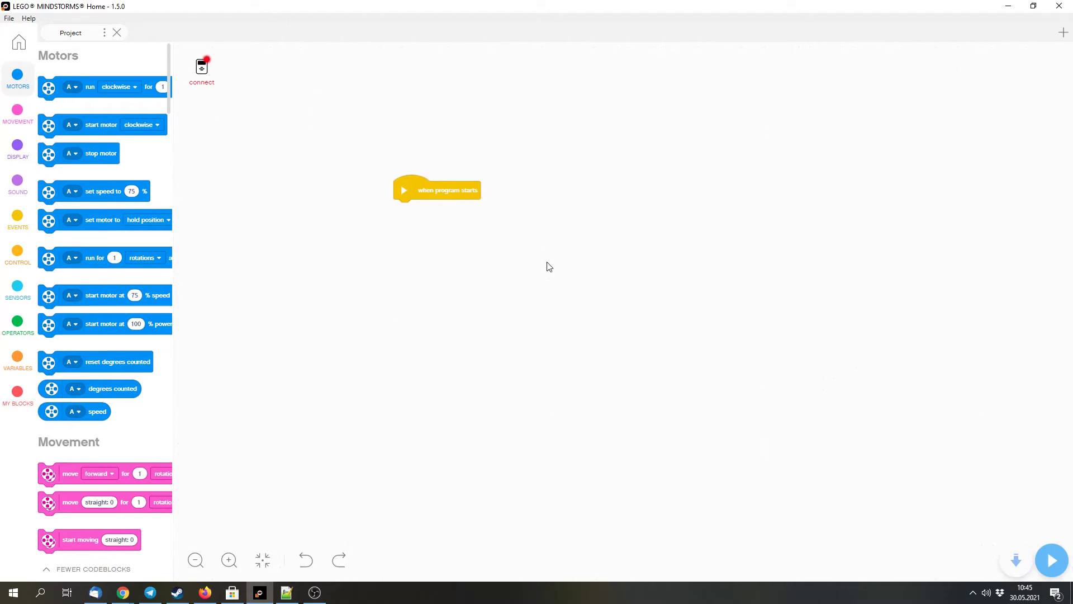
{"action": "scroll", "coordinate": [155, 362], "scroll_direction": "down", "scroll_amount": 5}
{"action": "scroll", "coordinate": [148, 365], "scroll_direction": "down", "scroll_amount": 4}
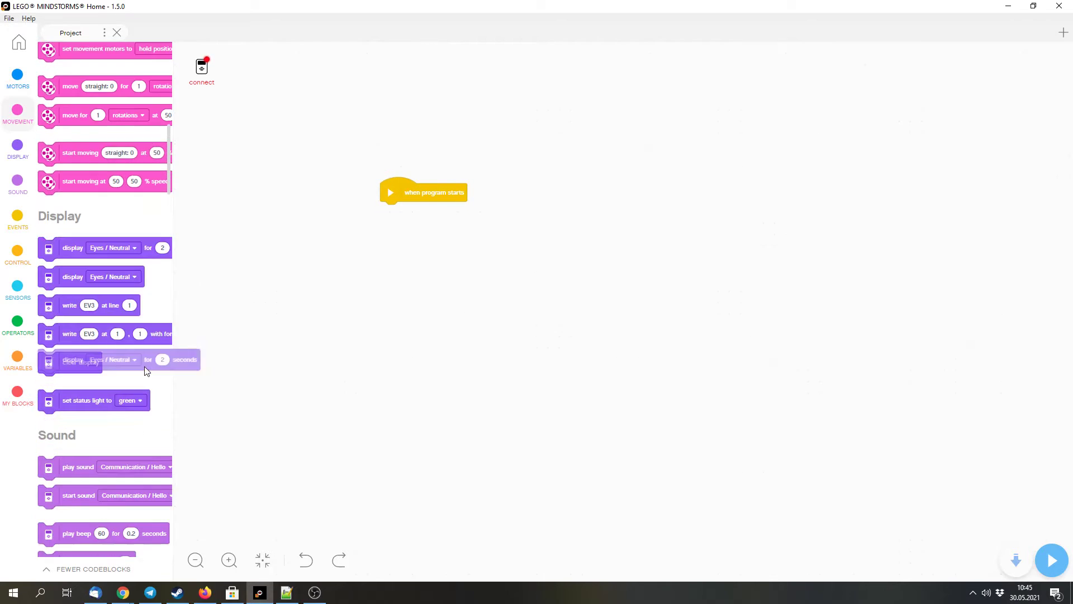
{"action": "scroll", "coordinate": [143, 370], "scroll_direction": "down", "scroll_amount": 5}
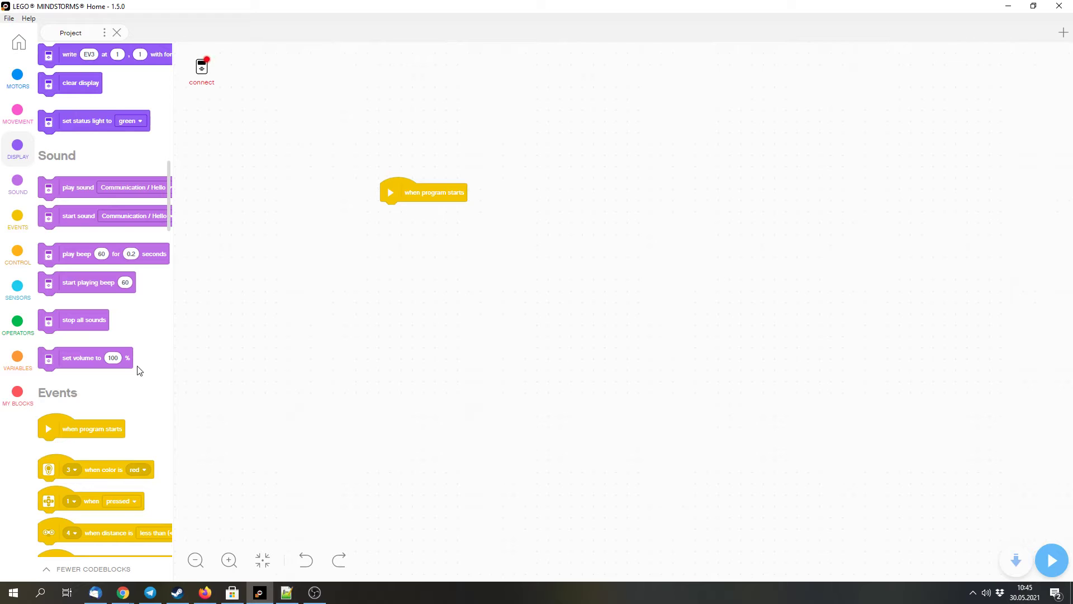
{"action": "scroll", "coordinate": [135, 370], "scroll_direction": "down", "scroll_amount": 5}
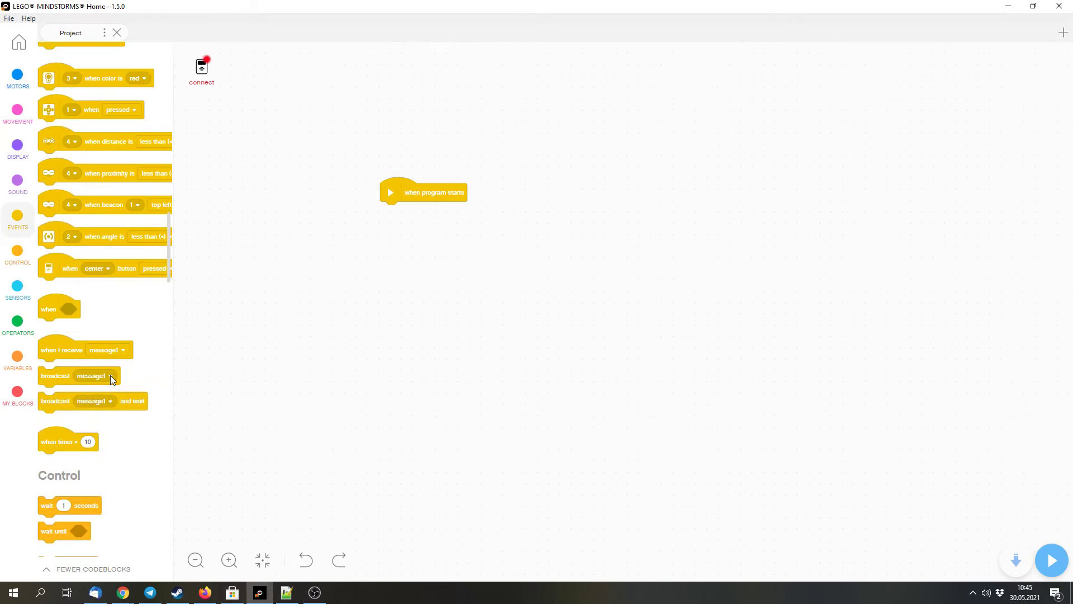
{"action": "scroll", "coordinate": [113, 382], "scroll_direction": "down", "scroll_amount": 5}
{"action": "scroll", "coordinate": [121, 394], "scroll_direction": "down", "scroll_amount": 5}
{"action": "scroll", "coordinate": [124, 409], "scroll_direction": "down", "scroll_amount": 5}
{"action": "scroll", "coordinate": [130, 415], "scroll_direction": "down", "scroll_amount": 3}
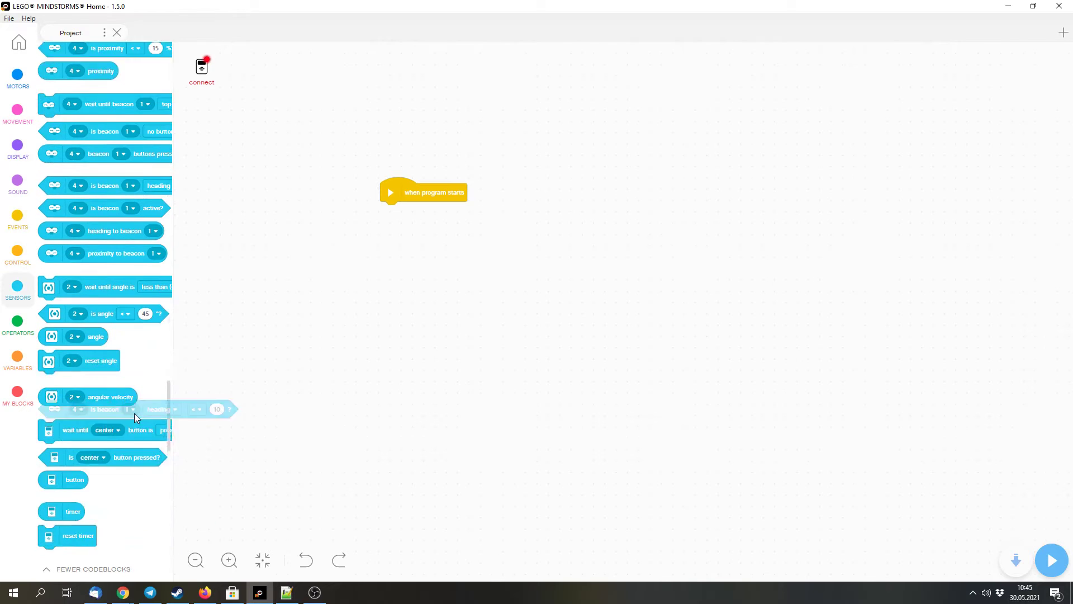
{"action": "scroll", "coordinate": [135, 416], "scroll_direction": "down", "scroll_amount": 5}
{"action": "scroll", "coordinate": [137, 427], "scroll_direction": "down", "scroll_amount": 3}
{"action": "scroll", "coordinate": [138, 424], "scroll_direction": "up", "scroll_amount": 3}
{"action": "scroll", "coordinate": [140, 419], "scroll_direction": "up", "scroll_amount": 3}
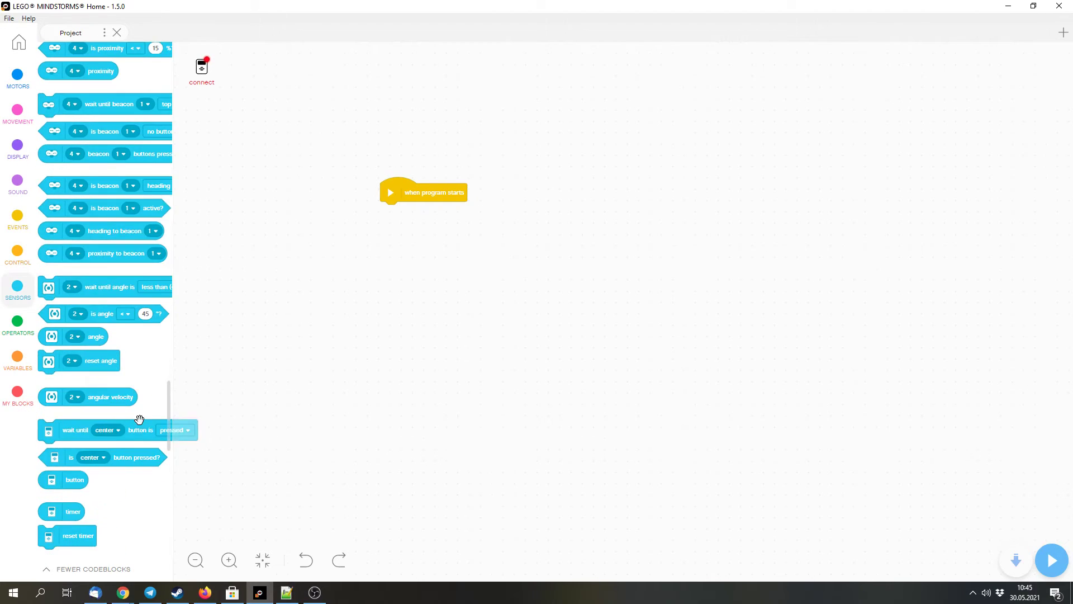
{"action": "scroll", "coordinate": [139, 418], "scroll_direction": "up", "scroll_amount": 3}
{"action": "scroll", "coordinate": [140, 419], "scroll_direction": "up", "scroll_amount": 3}
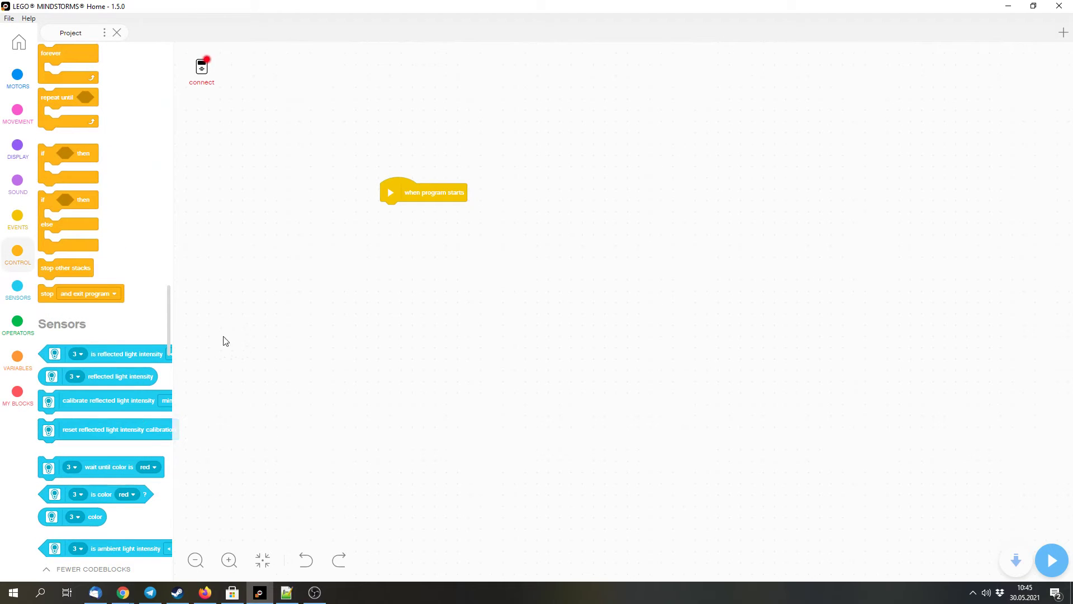
{"action": "scroll", "coordinate": [109, 297], "scroll_direction": "up", "scroll_amount": 3}
{"action": "scroll", "coordinate": [108, 297], "scroll_direction": "up", "scroll_amount": 3}
{"action": "scroll", "coordinate": [107, 292], "scroll_direction": "up", "scroll_amount": 5}
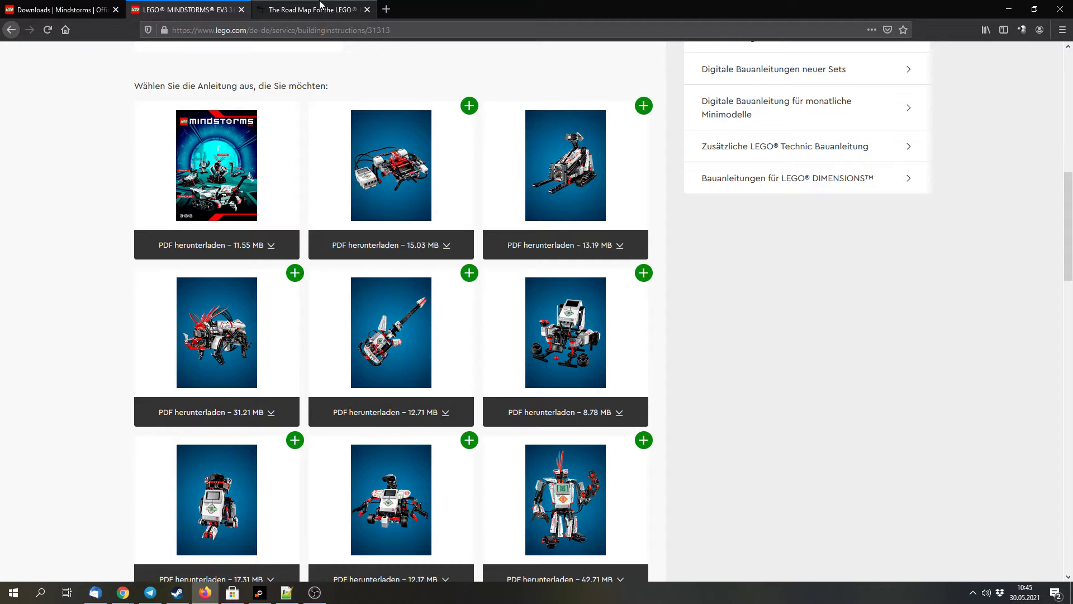
{"action": "scroll", "coordinate": [454, 258], "scroll_direction": "down", "scroll_amount": 3}
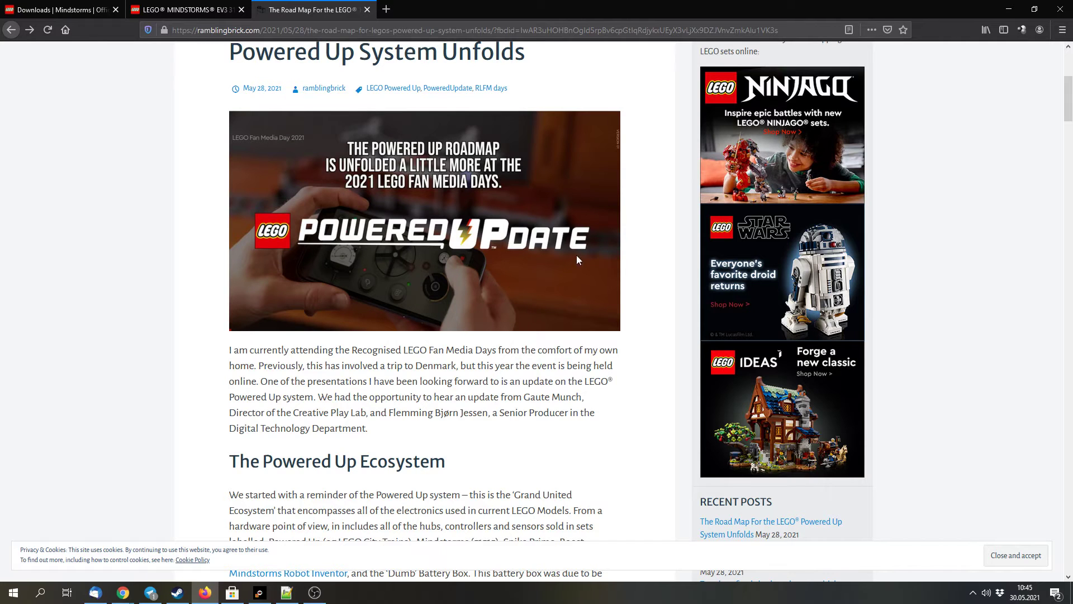
{"action": "scroll", "coordinate": [410, 291], "scroll_direction": "down", "scroll_amount": 2}
{"action": "scroll", "coordinate": [411, 292], "scroll_direction": "up", "scroll_amount": 1}
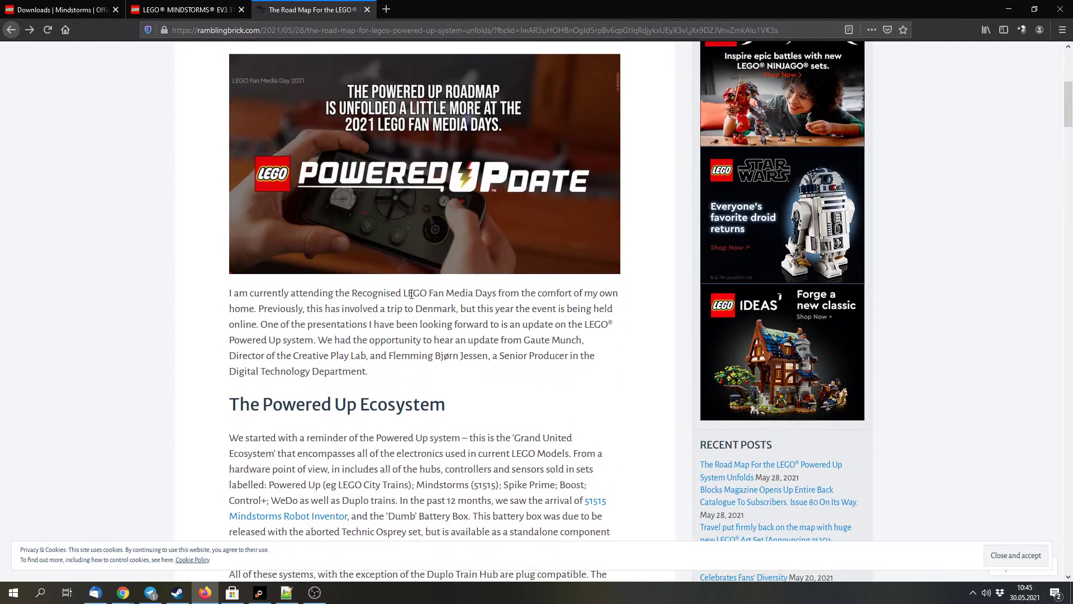
{"action": "scroll", "coordinate": [412, 293], "scroll_direction": "down", "scroll_amount": 2}
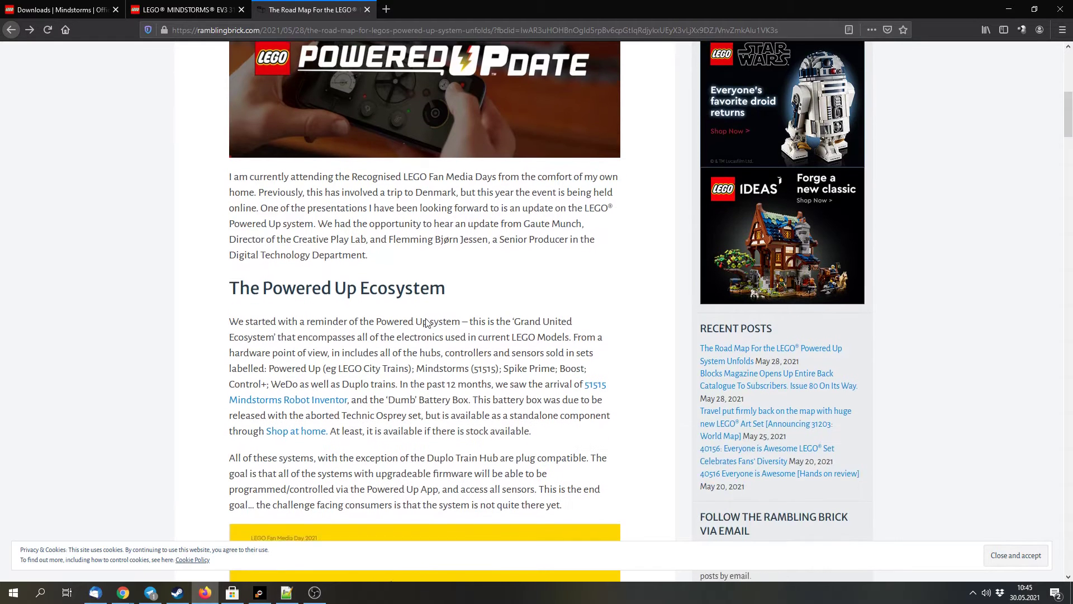
{"action": "scroll", "coordinate": [411, 293], "scroll_direction": "down", "scroll_amount": 1}
{"action": "scroll", "coordinate": [429, 263], "scroll_direction": "down", "scroll_amount": 1}
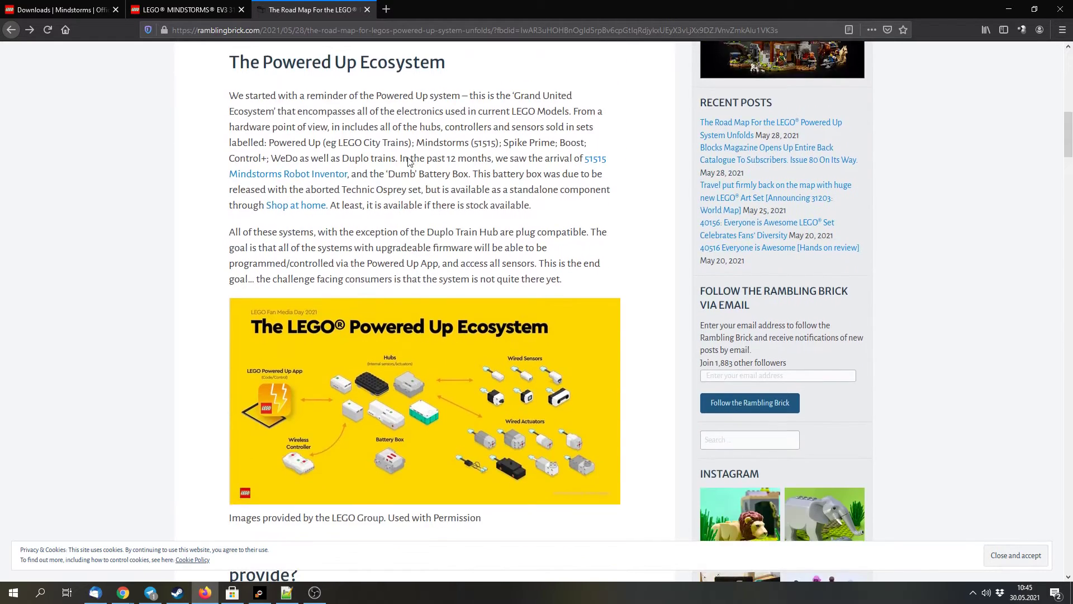
{"action": "scroll", "coordinate": [431, 252], "scroll_direction": "down", "scroll_amount": 1}
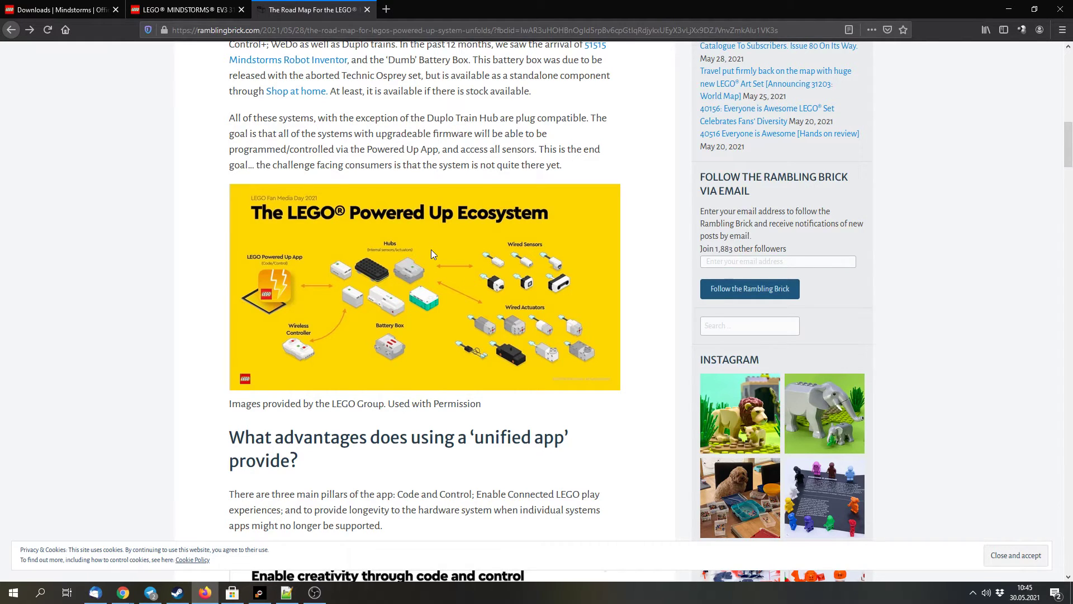
{"action": "scroll", "coordinate": [431, 249], "scroll_direction": "up", "scroll_amount": 1}
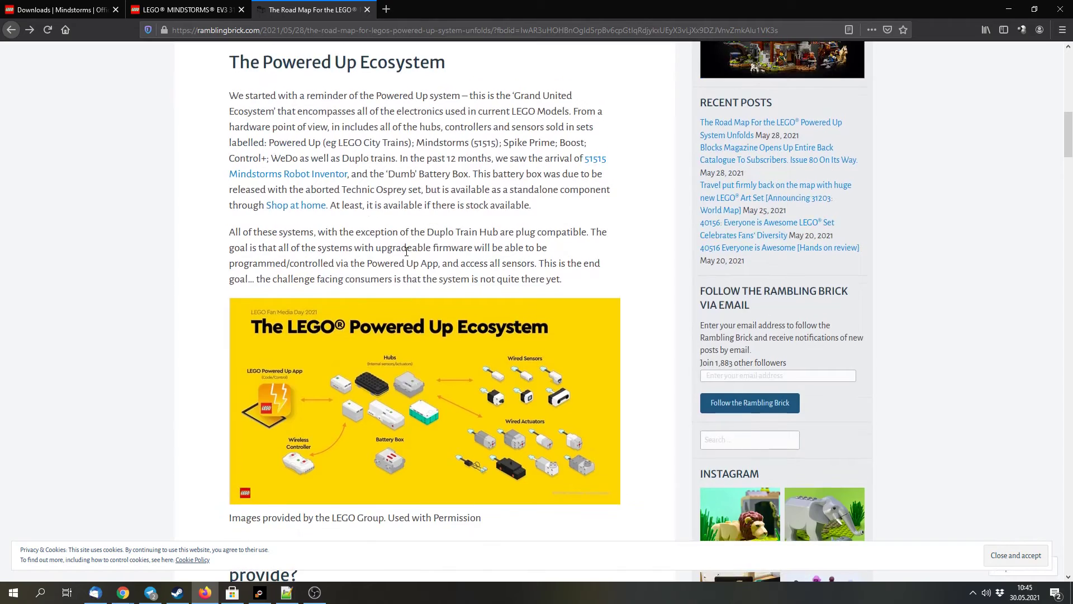
{"action": "scroll", "coordinate": [407, 258], "scroll_direction": "down", "scroll_amount": 1}
{"action": "scroll", "coordinate": [427, 407], "scroll_direction": "down", "scroll_amount": 2}
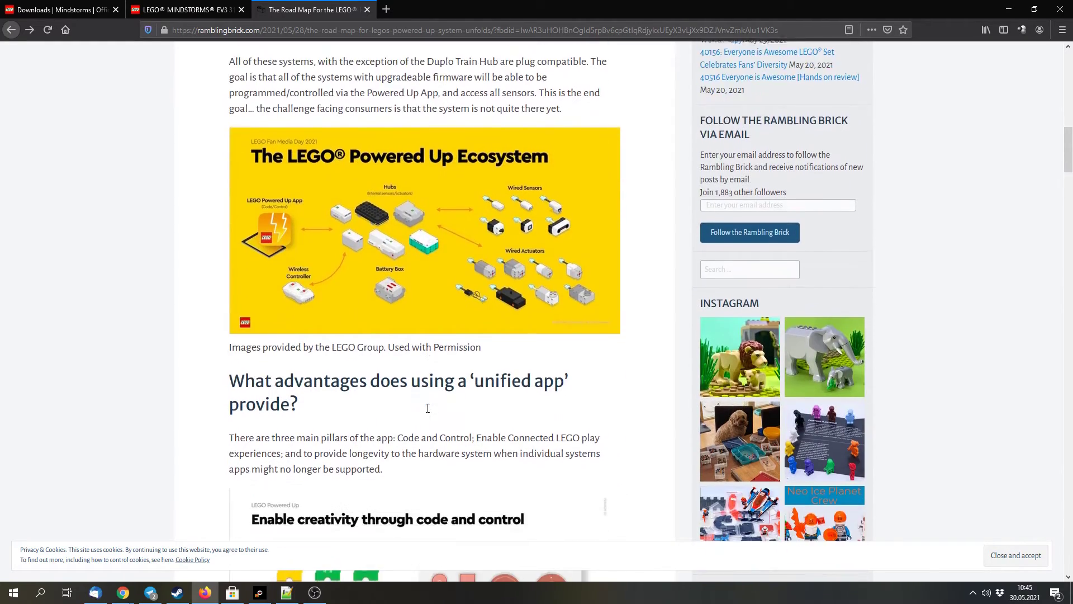
{"action": "scroll", "coordinate": [403, 306], "scroll_direction": "up", "scroll_amount": 2}
{"action": "scroll", "coordinate": [590, 330], "scroll_direction": "up", "scroll_amount": 2}
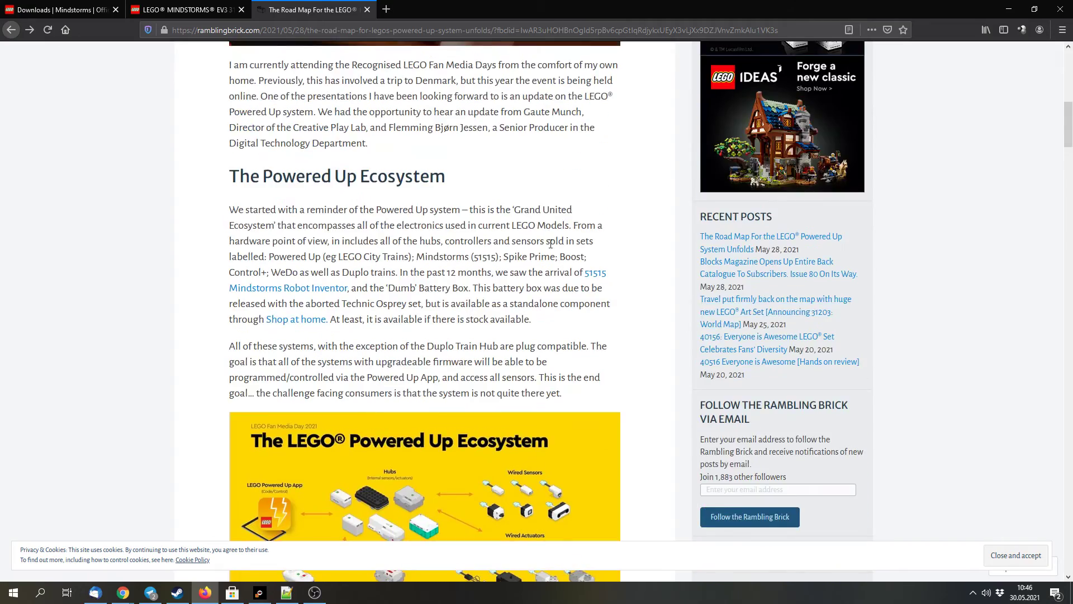
{"action": "scroll", "coordinate": [526, 143], "scroll_direction": "up", "scroll_amount": 2}
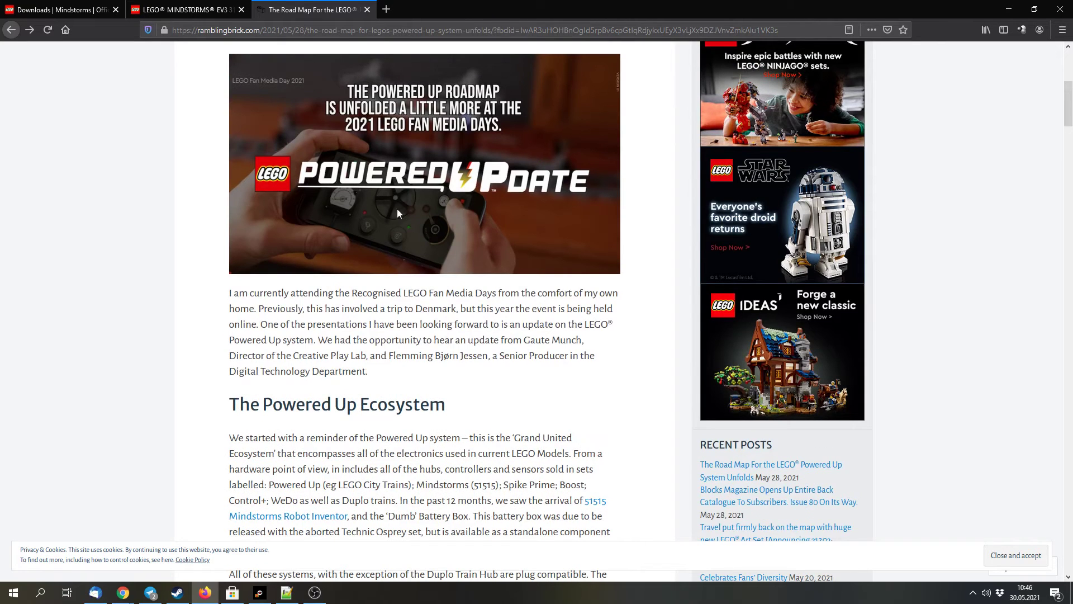
{"action": "scroll", "coordinate": [440, 306], "scroll_direction": "down", "scroll_amount": 4}
{"action": "scroll", "coordinate": [453, 235], "scroll_direction": "down", "scroll_amount": 2}
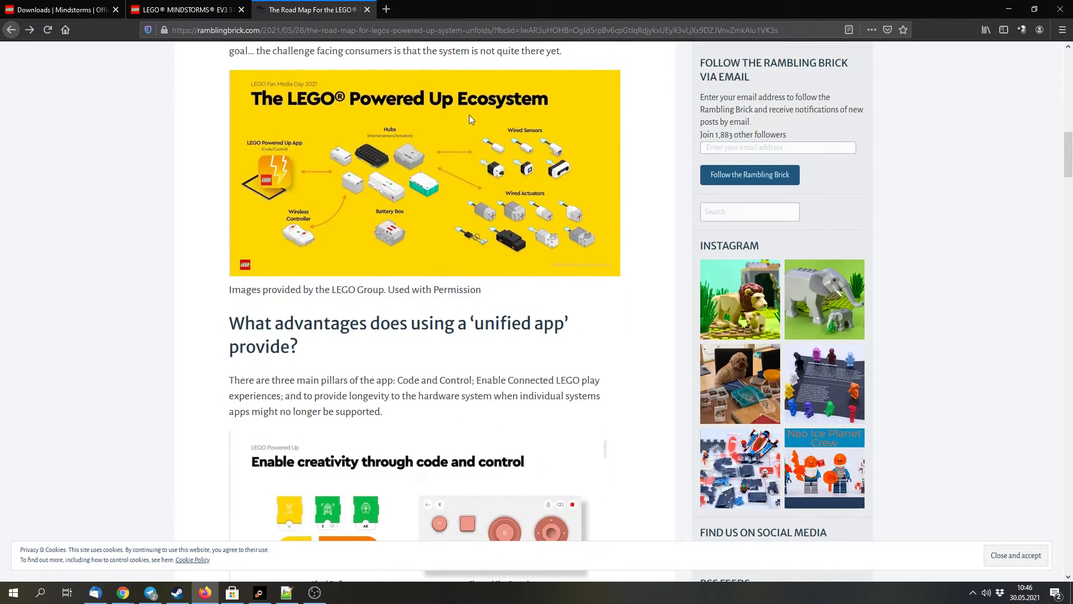
{"action": "scroll", "coordinate": [469, 115], "scroll_direction": "down", "scroll_amount": 3}
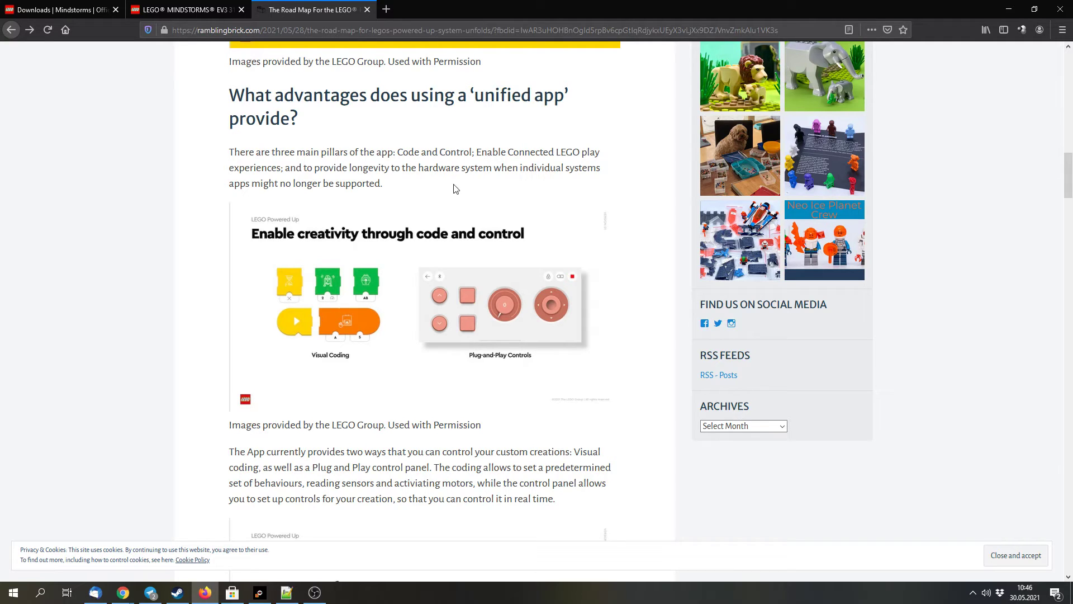
{"action": "right_click", "coordinate": [392, 295]}
{"action": "left_click", "coordinate": [419, 304]}
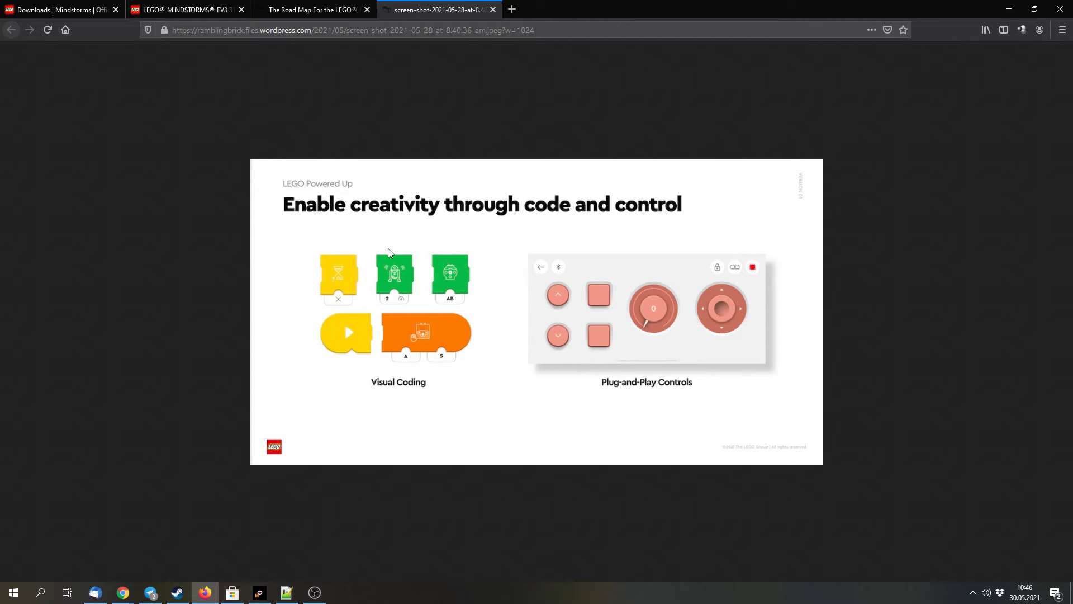
{"action": "left_click", "coordinate": [492, 9]}
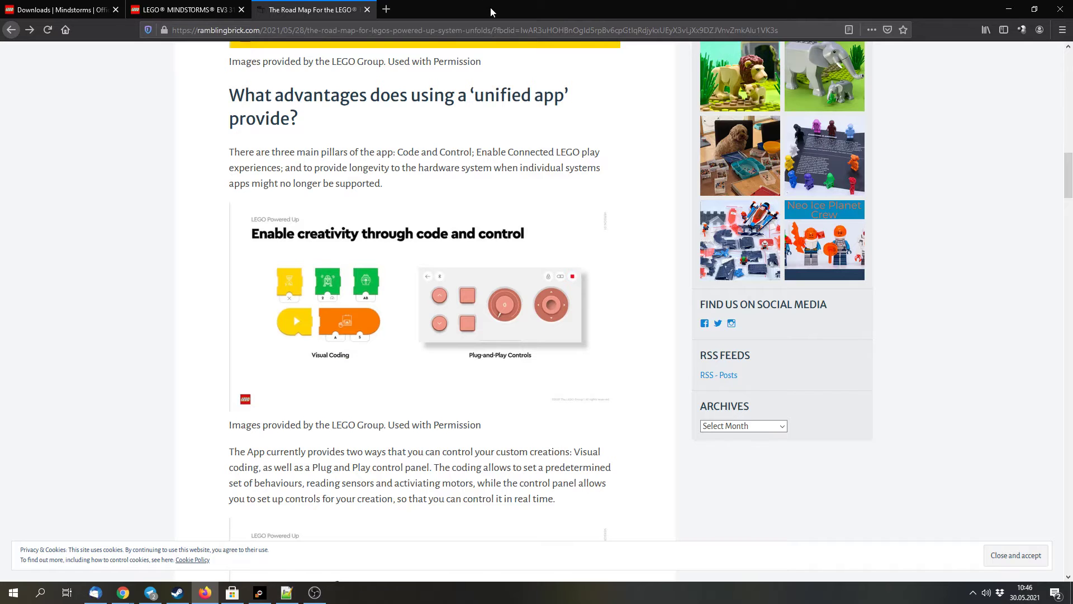
{"action": "scroll", "coordinate": [408, 297], "scroll_direction": "down", "scroll_amount": 3}
{"action": "scroll", "coordinate": [411, 300], "scroll_direction": "down", "scroll_amount": 3}
{"action": "scroll", "coordinate": [411, 302], "scroll_direction": "down", "scroll_amount": 3}
{"action": "scroll", "coordinate": [410, 303], "scroll_direction": "up", "scroll_amount": 4}
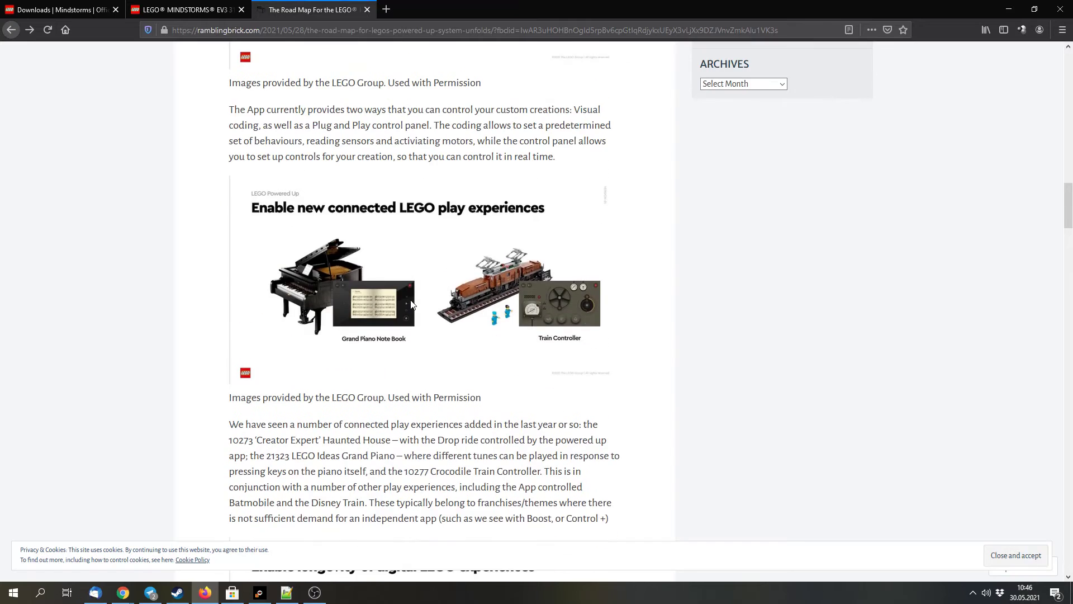
{"action": "scroll", "coordinate": [412, 304], "scroll_direction": "down", "scroll_amount": 3}
{"action": "scroll", "coordinate": [412, 304], "scroll_direction": "down", "scroll_amount": 2}
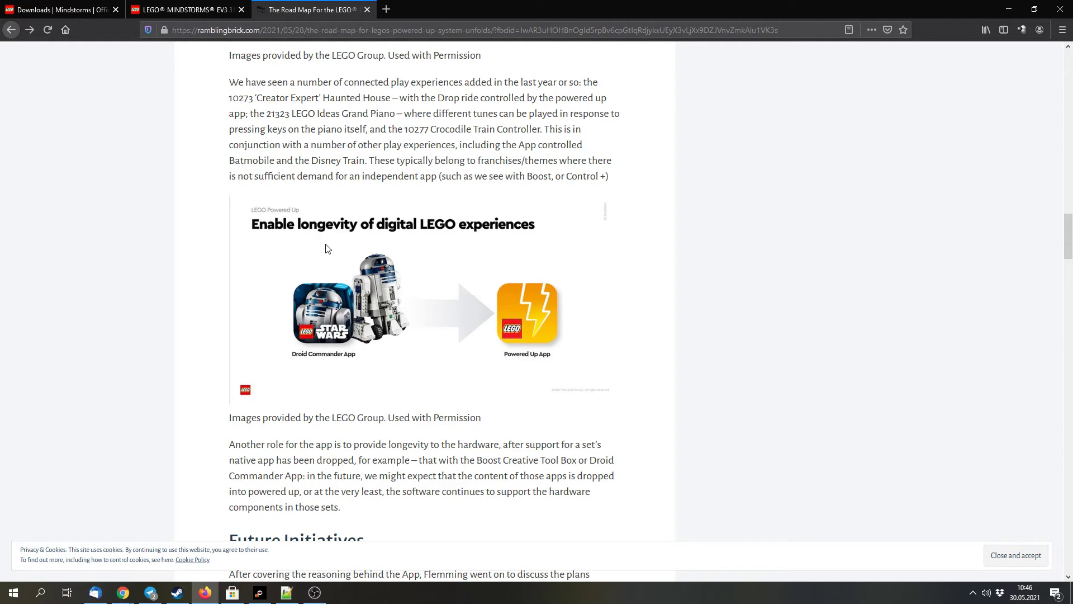
{"action": "scroll", "coordinate": [522, 386], "scroll_direction": "down", "scroll_amount": 3}
{"action": "scroll", "coordinate": [527, 378], "scroll_direction": "up", "scroll_amount": 1}
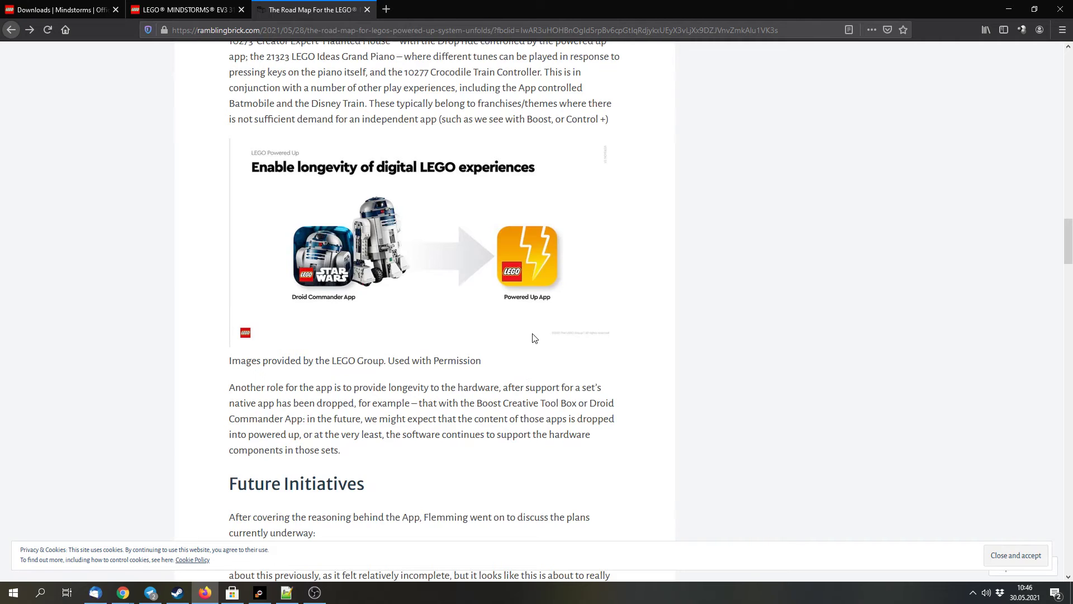
{"action": "scroll", "coordinate": [538, 348], "scroll_direction": "down", "scroll_amount": 1}
{"action": "scroll", "coordinate": [511, 361], "scroll_direction": "up", "scroll_amount": 1}
{"action": "scroll", "coordinate": [508, 371], "scroll_direction": "down", "scroll_amount": 3}
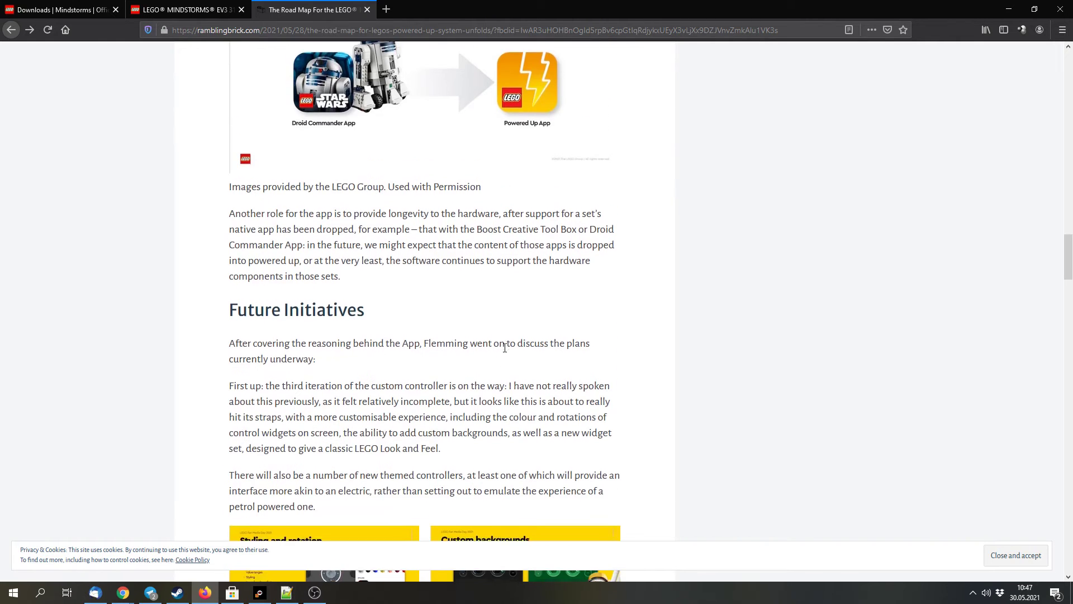
{"action": "scroll", "coordinate": [506, 369], "scroll_direction": "down", "scroll_amount": 5}
{"action": "scroll", "coordinate": [505, 352], "scroll_direction": "up", "scroll_amount": 1}
{"action": "scroll", "coordinate": [481, 294], "scroll_direction": "up", "scroll_amount": 1}
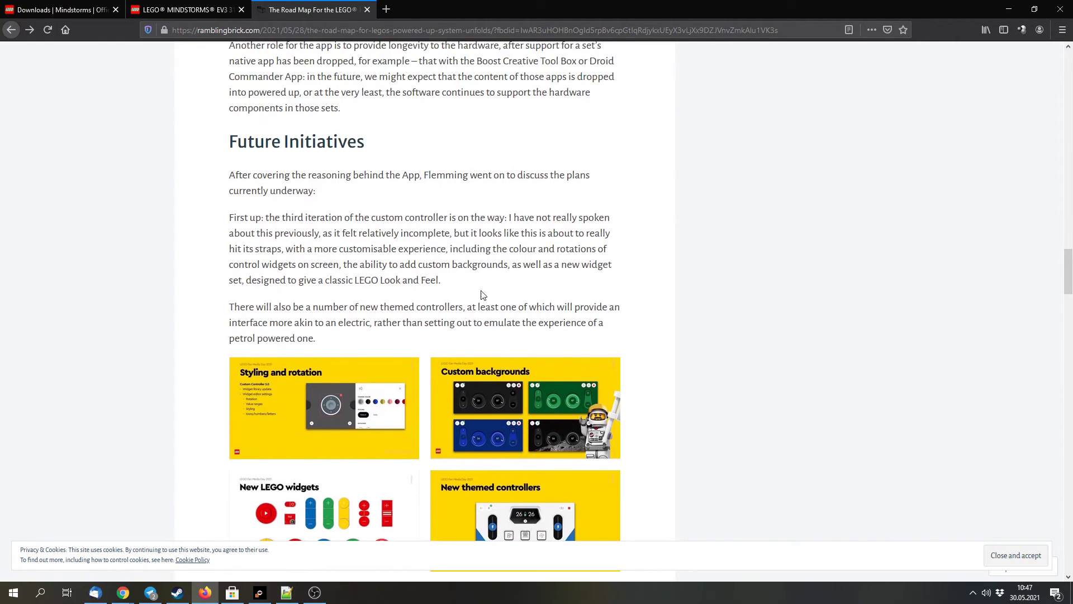
{"action": "scroll", "coordinate": [481, 294], "scroll_direction": "down", "scroll_amount": 2}
{"action": "left_click", "coordinate": [325, 401]}
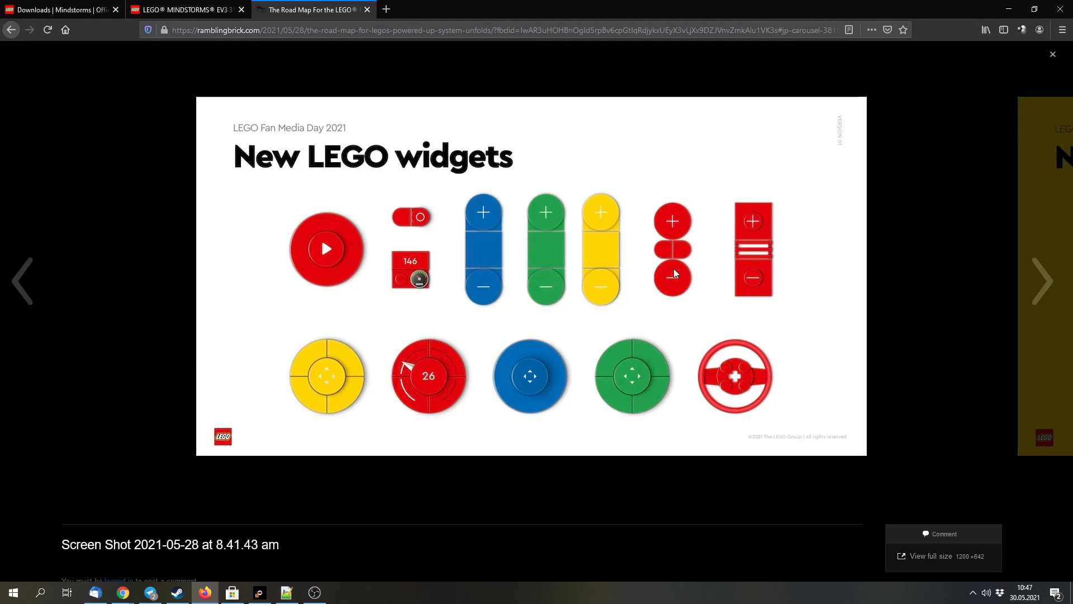
{"action": "left_click", "coordinate": [1042, 285]}
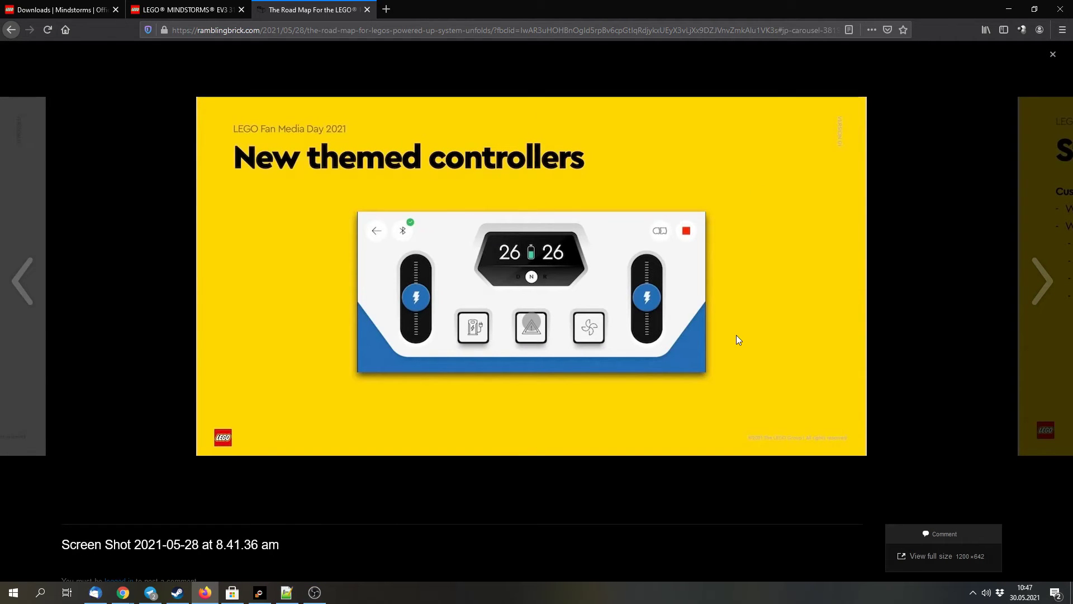
{"action": "left_click", "coordinate": [1048, 271]}
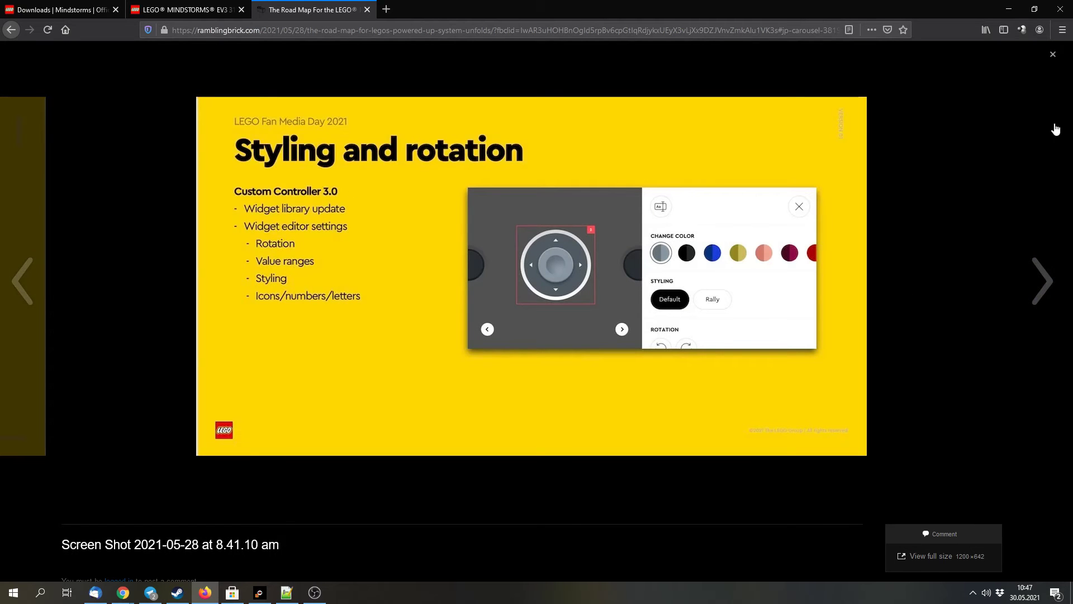
{"action": "left_click", "coordinate": [1052, 55]}
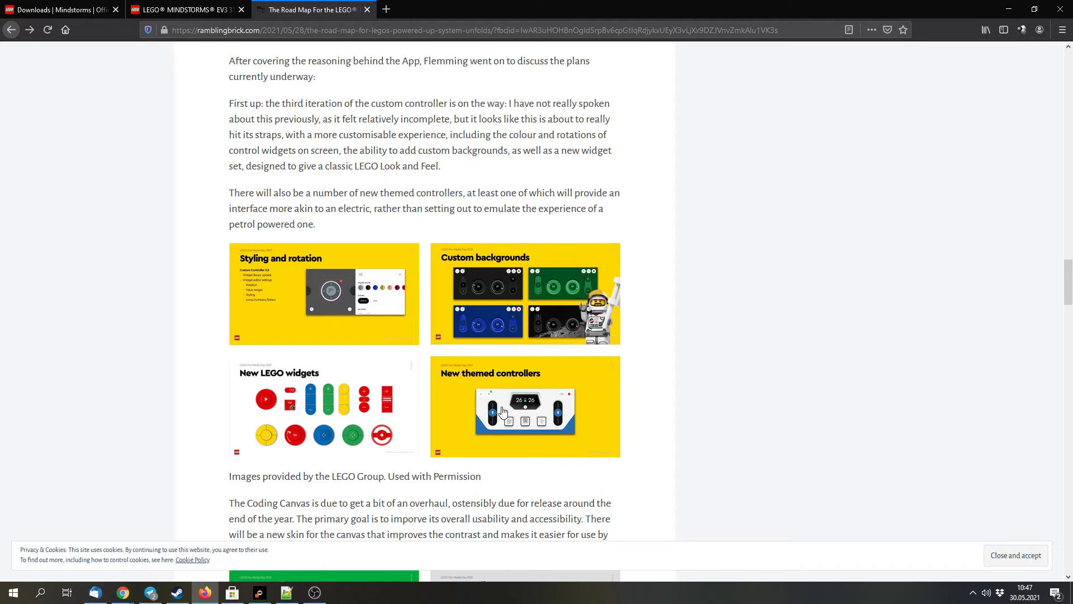
{"action": "scroll", "coordinate": [436, 409], "scroll_direction": "down", "scroll_amount": 2}
{"action": "scroll", "coordinate": [411, 310], "scroll_direction": "up", "scroll_amount": 1}
{"action": "scroll", "coordinate": [439, 352], "scroll_direction": "down", "scroll_amount": 2}
{"action": "scroll", "coordinate": [545, 285], "scroll_direction": "up", "scroll_amount": 3}
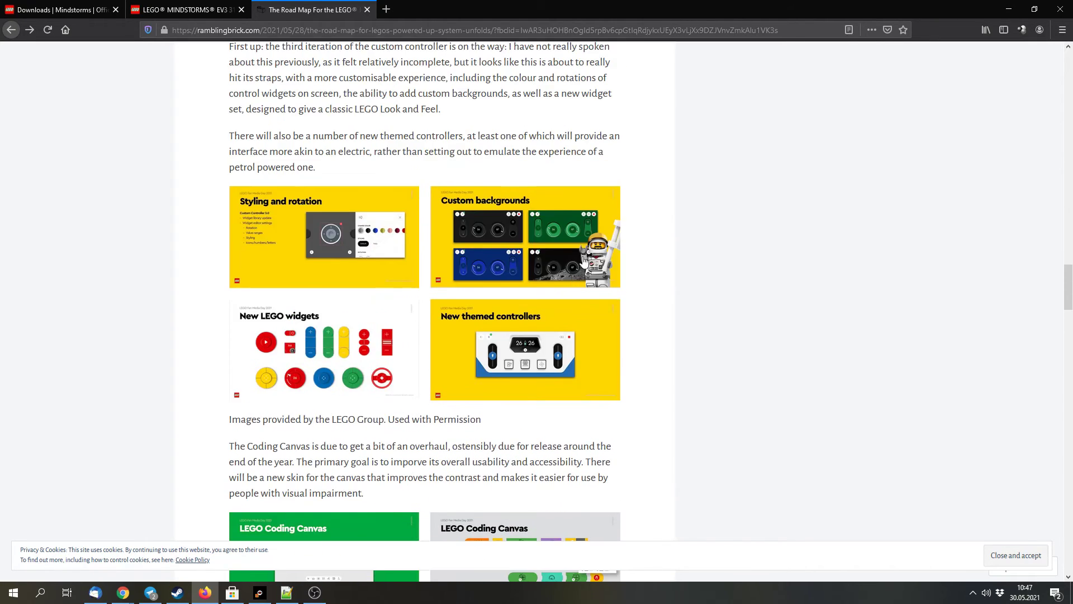
View the Custom backgrounds slide and both Coding Canvas slides enlarged, then close the lightbox
{"action": "left_click", "coordinate": [584, 261]}
{"action": "left_click", "coordinate": [1048, 59]}
{"action": "scroll", "coordinate": [713, 249], "scroll_direction": "down", "scroll_amount": 2}
{"action": "scroll", "coordinate": [716, 250], "scroll_direction": "down", "scroll_amount": 1}
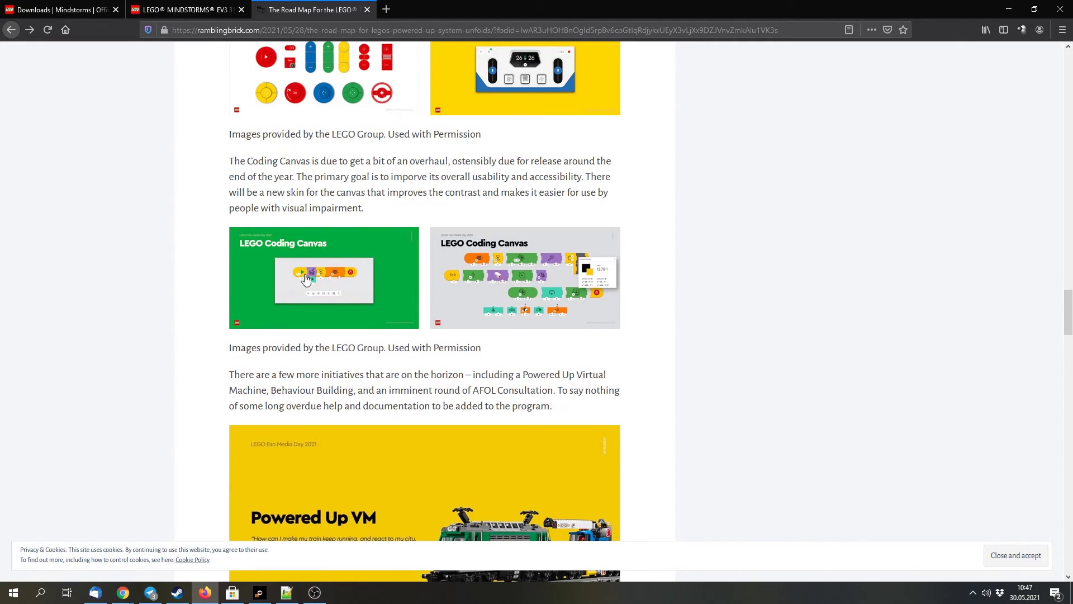
{"action": "left_click", "coordinate": [306, 281]}
{"action": "left_click", "coordinate": [1056, 267]}
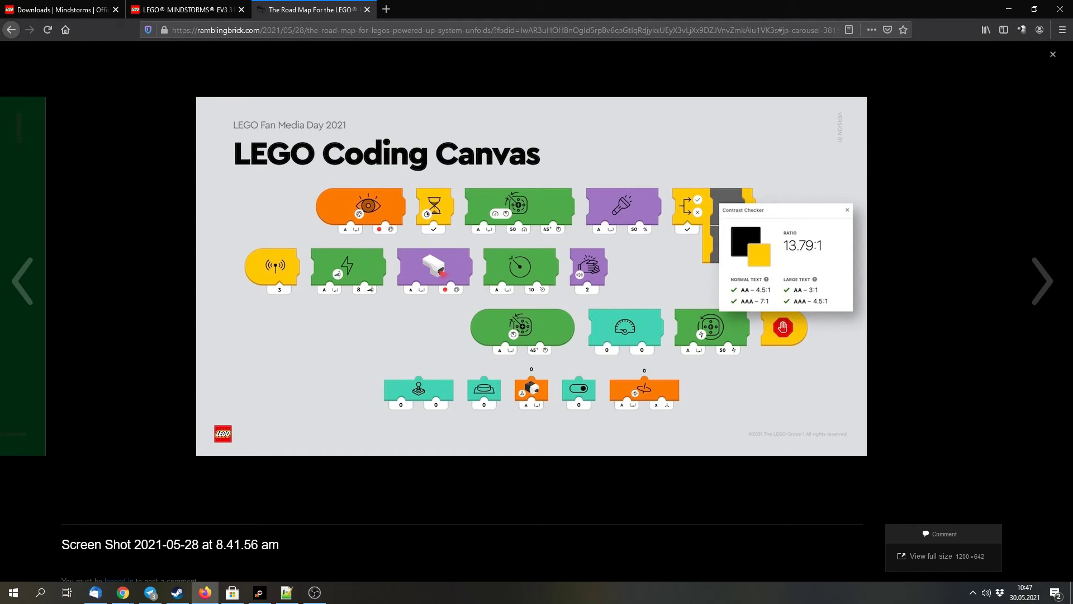
{"action": "left_click", "coordinate": [1053, 54]}
{"action": "scroll", "coordinate": [518, 286], "scroll_direction": "down", "scroll_amount": 3}
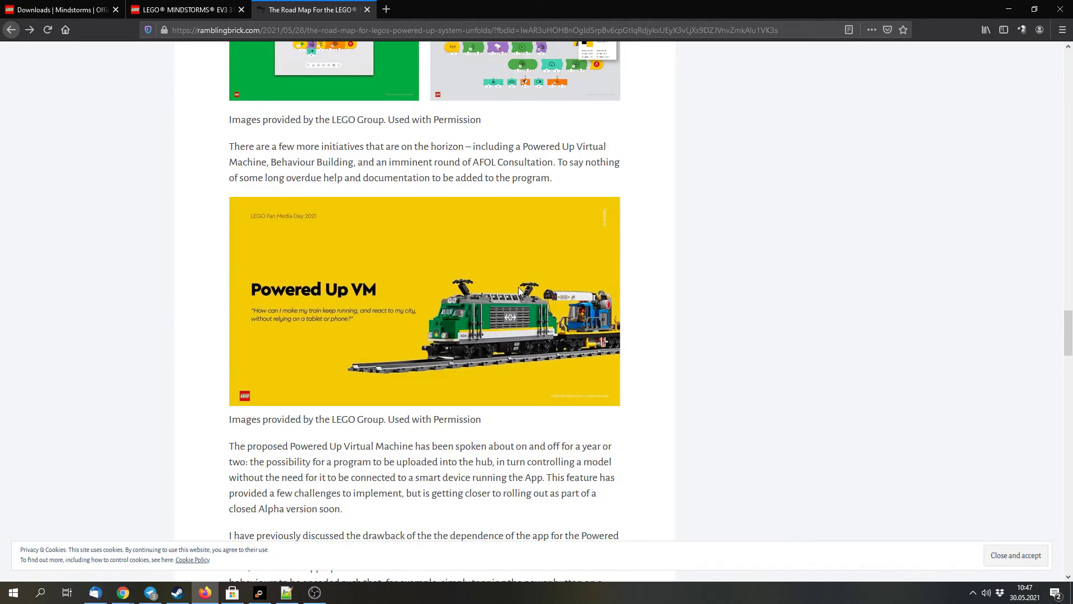
{"action": "scroll", "coordinate": [436, 248], "scroll_direction": "down", "scroll_amount": 1}
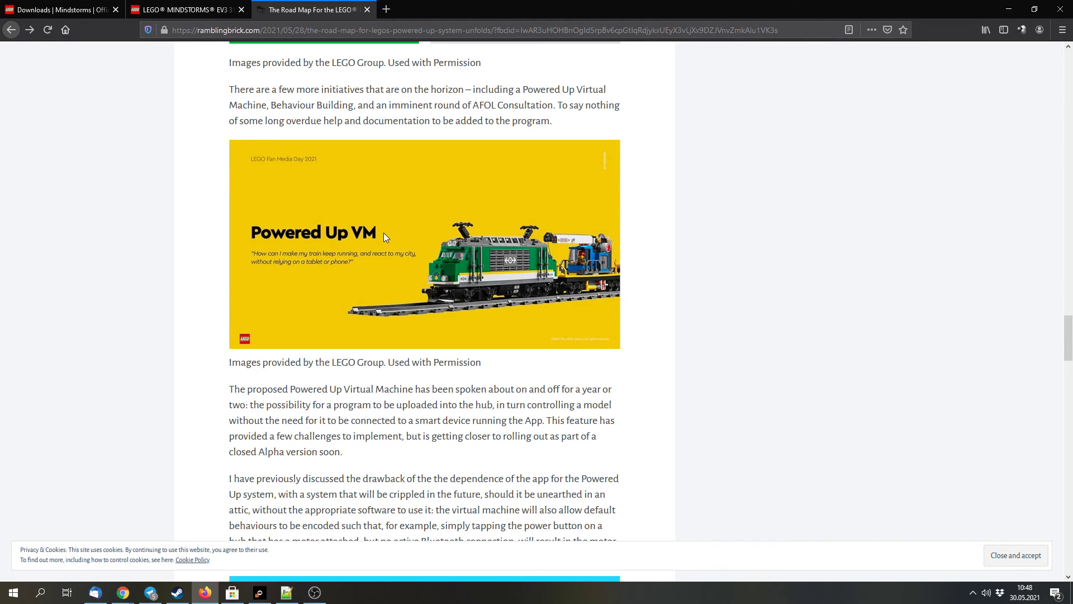
{"action": "scroll", "coordinate": [383, 232], "scroll_direction": "down", "scroll_amount": 4}
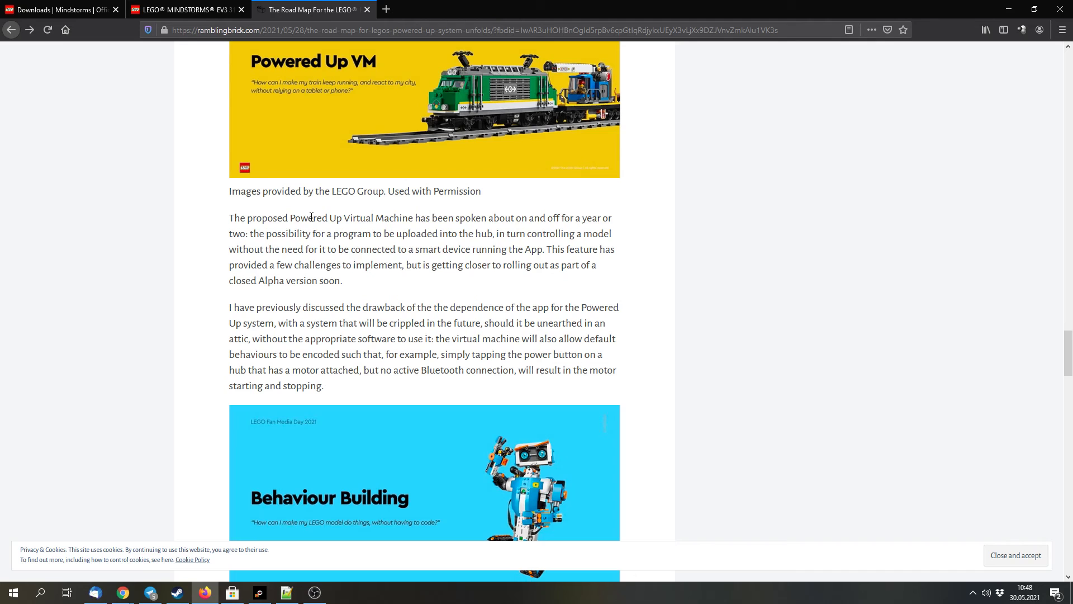
Highlight the Powered Up Virtual Machine passage, then clear the selection
{"action": "left_click_drag", "start_coordinate": [306, 218], "coordinate": [463, 249]}
{"action": "left_click", "coordinate": [485, 268]}
{"action": "scroll", "coordinate": [419, 243], "scroll_direction": "down", "scroll_amount": 4}
{"action": "scroll", "coordinate": [445, 222], "scroll_direction": "down", "scroll_amount": 2}
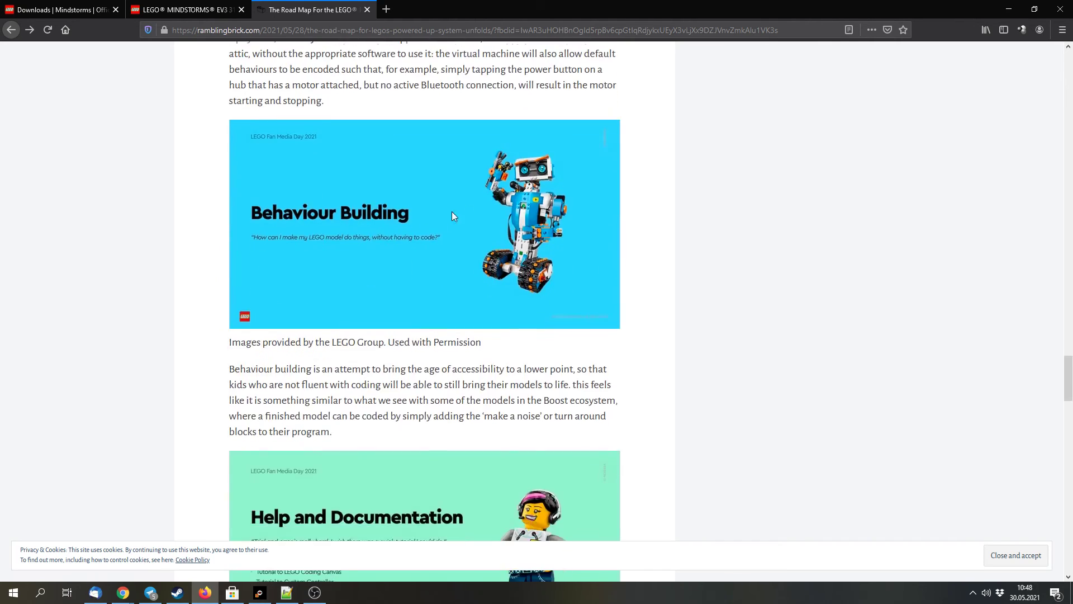
{"action": "scroll", "coordinate": [470, 210], "scroll_direction": "up", "scroll_amount": 2}
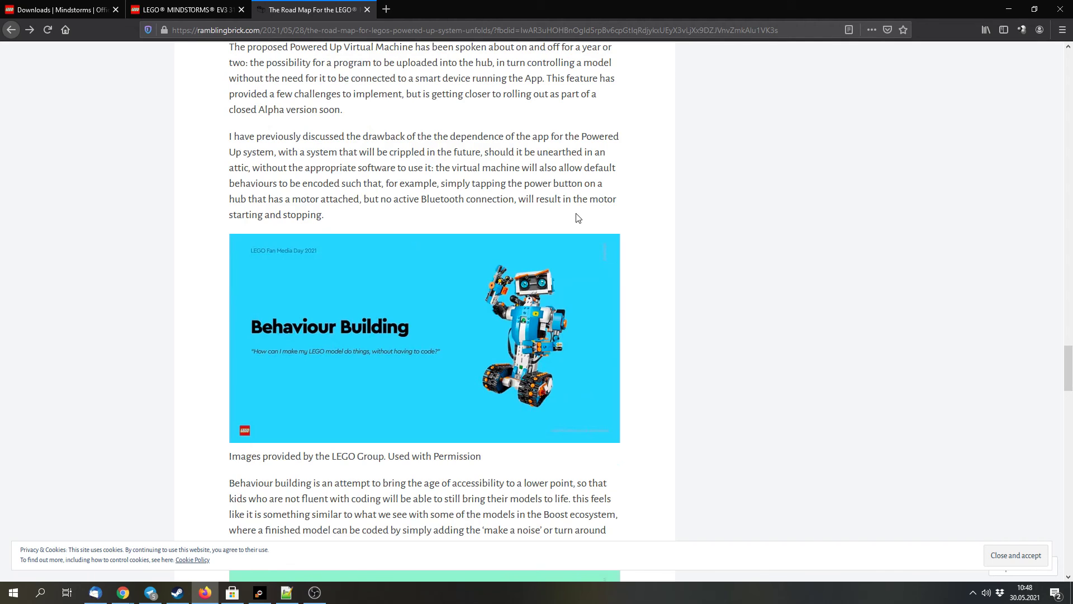
{"action": "scroll", "coordinate": [494, 270], "scroll_direction": "down", "scroll_amount": 2}
{"action": "scroll", "coordinate": [493, 271], "scroll_direction": "down", "scroll_amount": 3}
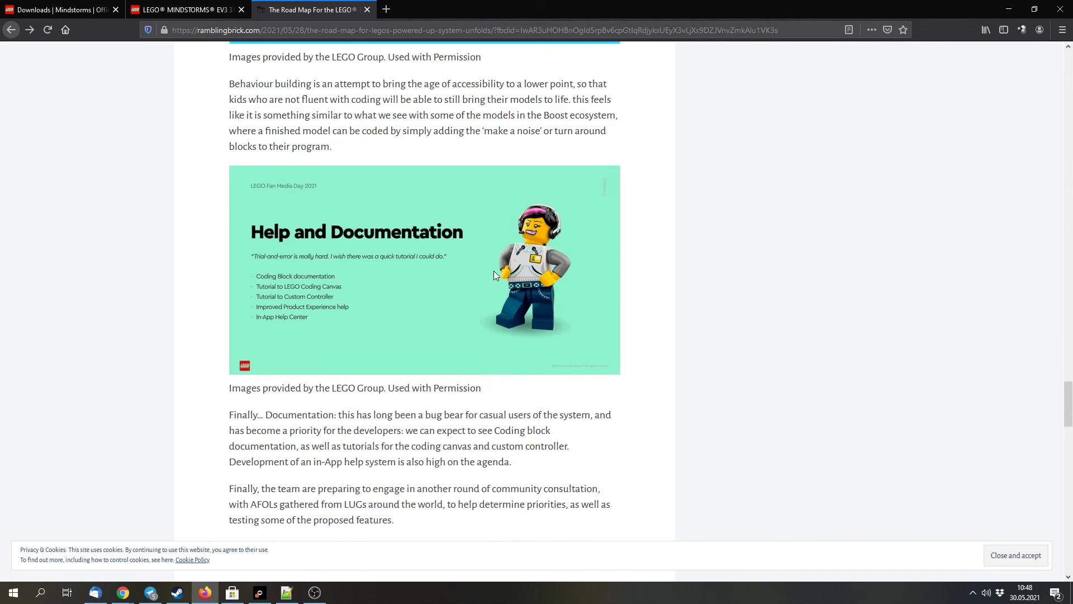
{"action": "scroll", "coordinate": [494, 271], "scroll_direction": "down", "scroll_amount": 1}
{"action": "scroll", "coordinate": [494, 270], "scroll_direction": "up", "scroll_amount": 2}
{"action": "scroll", "coordinate": [493, 272], "scroll_direction": "up", "scroll_amount": 2}
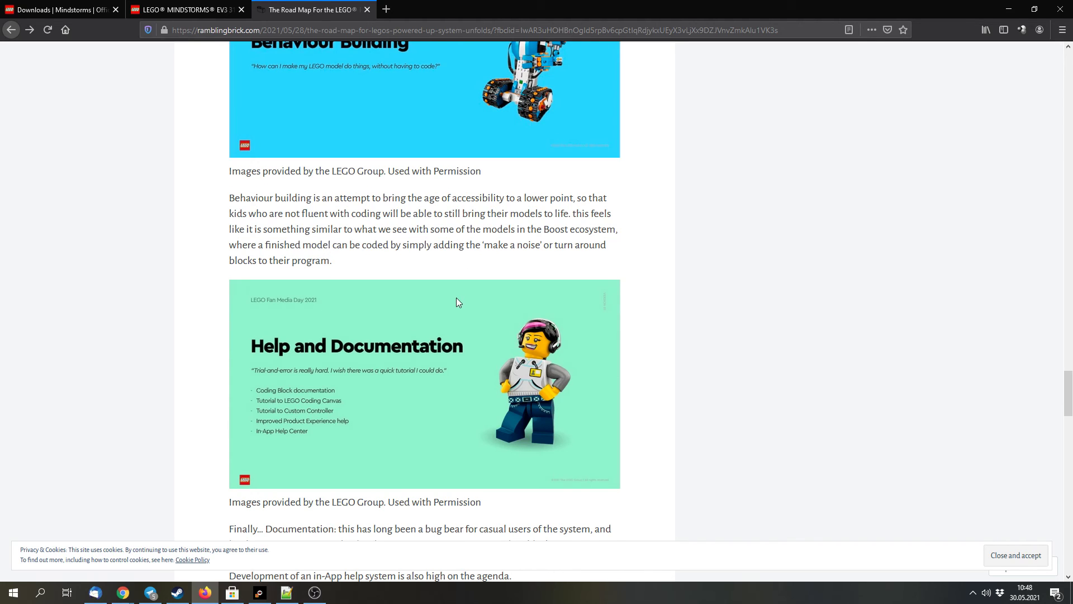
{"action": "scroll", "coordinate": [456, 299], "scroll_direction": "down", "scroll_amount": 1}
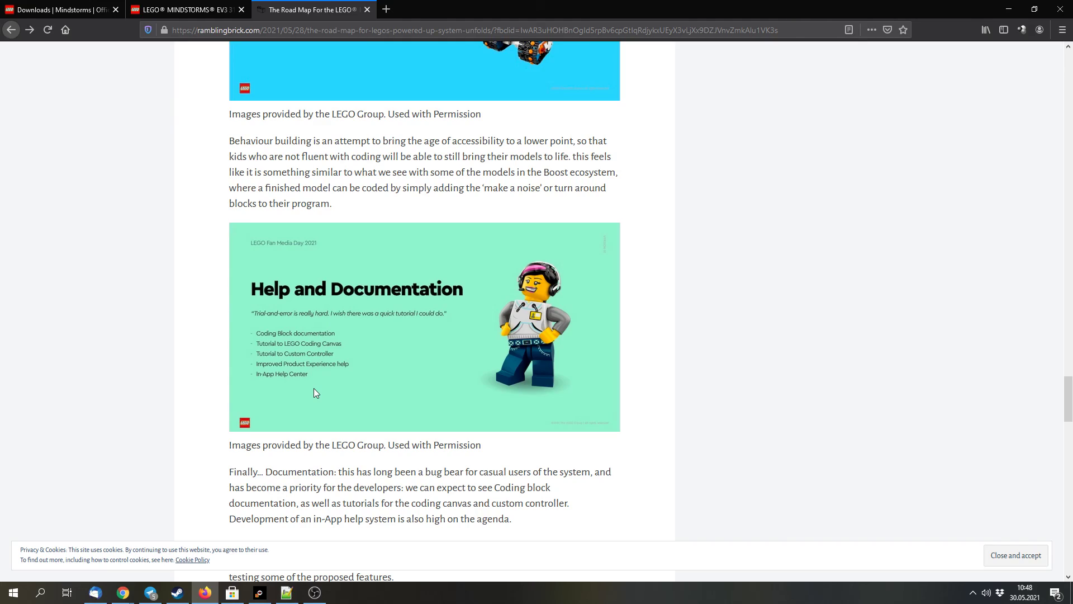
{"action": "scroll", "coordinate": [314, 393], "scroll_direction": "down", "scroll_amount": 4}
{"action": "scroll", "coordinate": [315, 403], "scroll_direction": "down", "scroll_amount": 4}
{"action": "scroll", "coordinate": [322, 378], "scroll_direction": "down", "scroll_amount": 5}
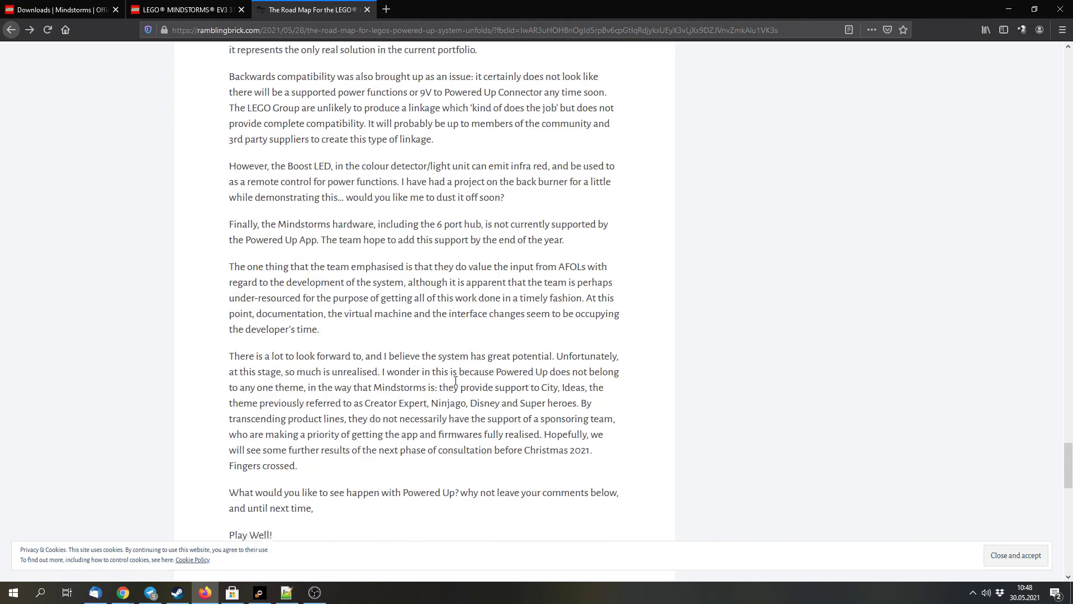
{"action": "scroll", "coordinate": [455, 380], "scroll_direction": "down", "scroll_amount": 3}
{"action": "scroll", "coordinate": [440, 359], "scroll_direction": "up", "scroll_amount": 6}
{"action": "scroll", "coordinate": [372, 348], "scroll_direction": "up", "scroll_amount": 4}
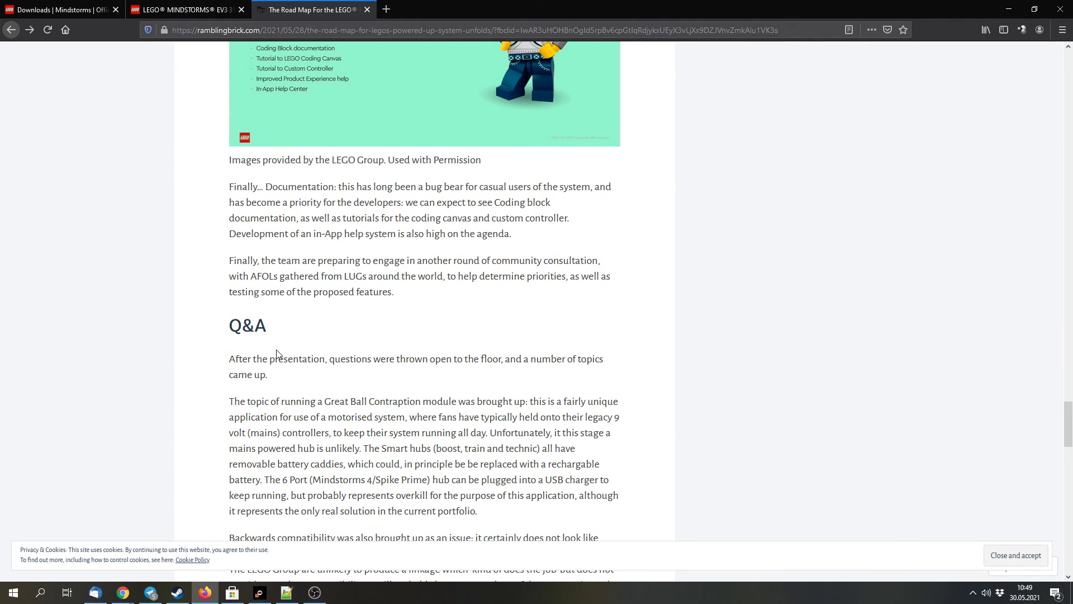
{"action": "scroll", "coordinate": [391, 378], "scroll_direction": "down", "scroll_amount": 3}
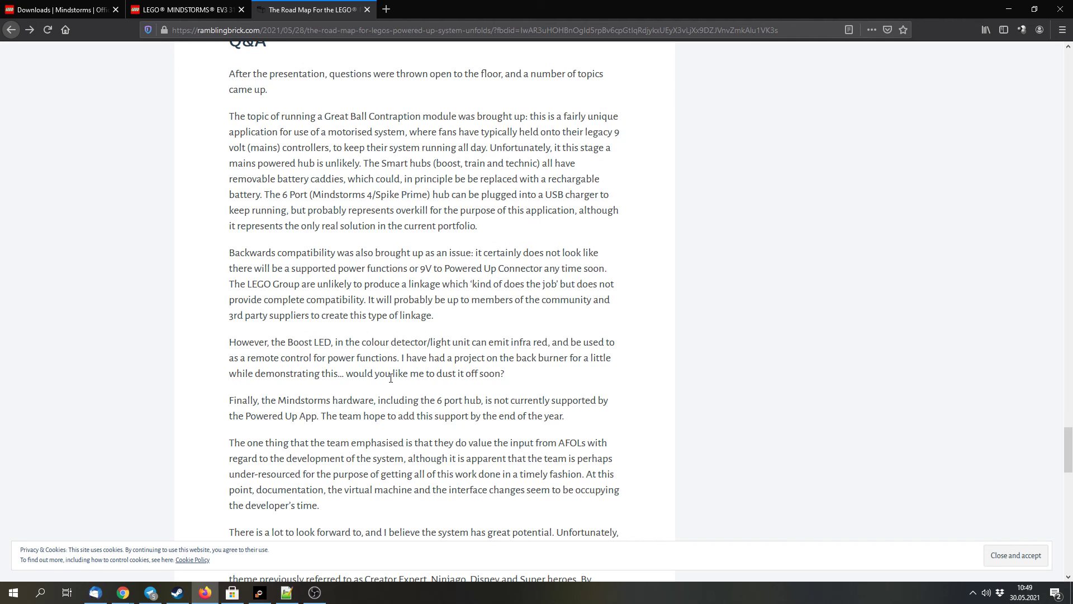
{"action": "scroll", "coordinate": [390, 377], "scroll_direction": "down", "scroll_amount": 3}
{"action": "scroll", "coordinate": [502, 352], "scroll_direction": "down", "scroll_amount": 4}
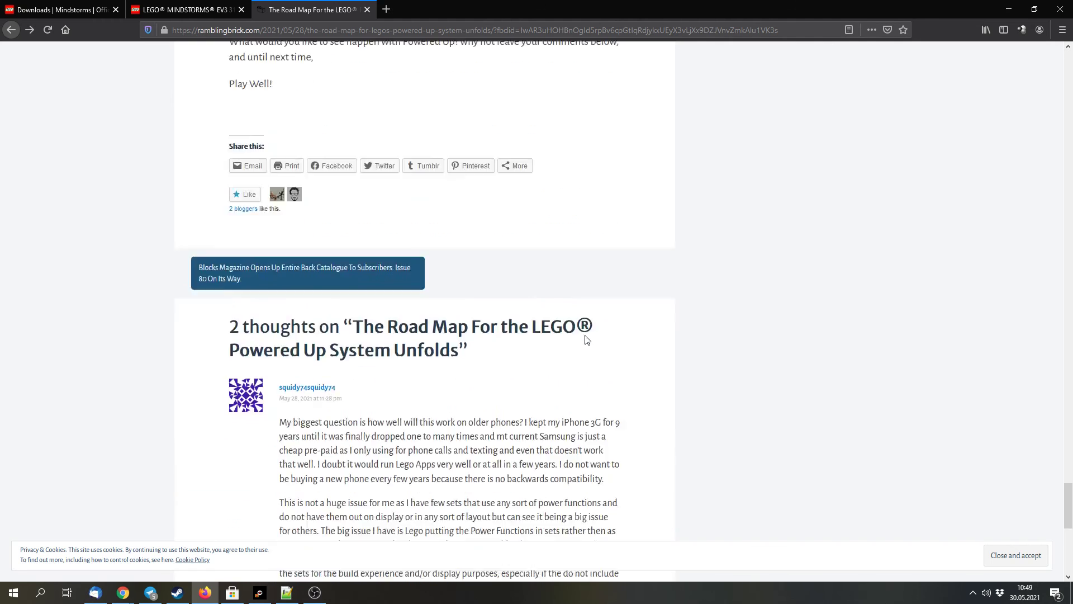
{"action": "scroll", "coordinate": [584, 338], "scroll_direction": "down", "scroll_amount": 5}
{"action": "scroll", "coordinate": [1046, 478], "scroll_direction": "up", "scroll_amount": 3}
{"action": "scroll", "coordinate": [1046, 478], "scroll_direction": "up", "scroll_amount": 3}
{"action": "scroll", "coordinate": [1047, 476], "scroll_direction": "up", "scroll_amount": 3}
{"action": "scroll", "coordinate": [1046, 476], "scroll_direction": "up", "scroll_amount": 3}
{"action": "scroll", "coordinate": [958, 478], "scroll_direction": "up", "scroll_amount": 2}
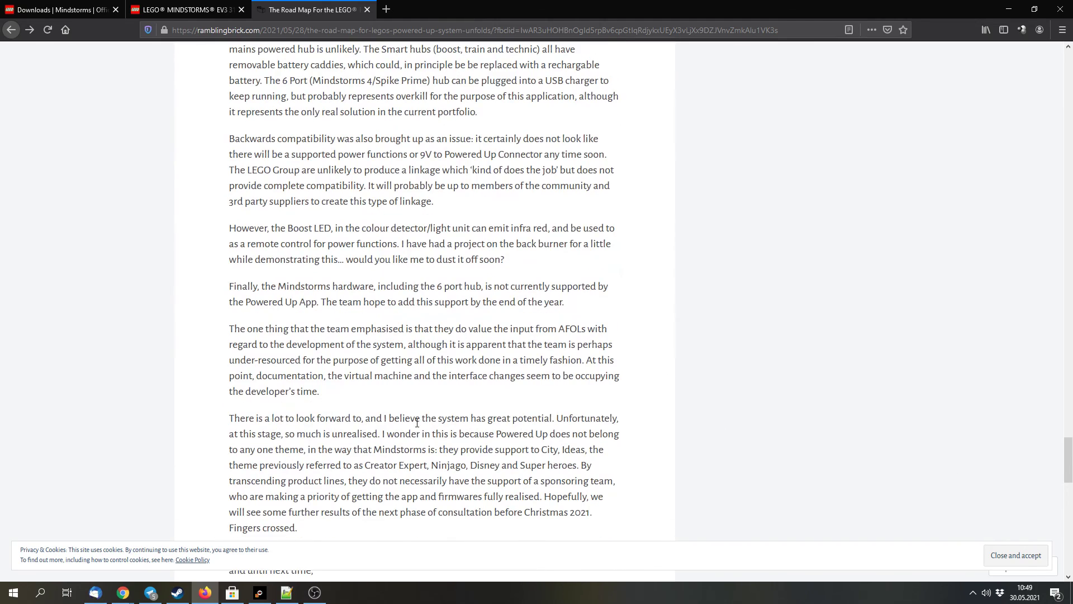